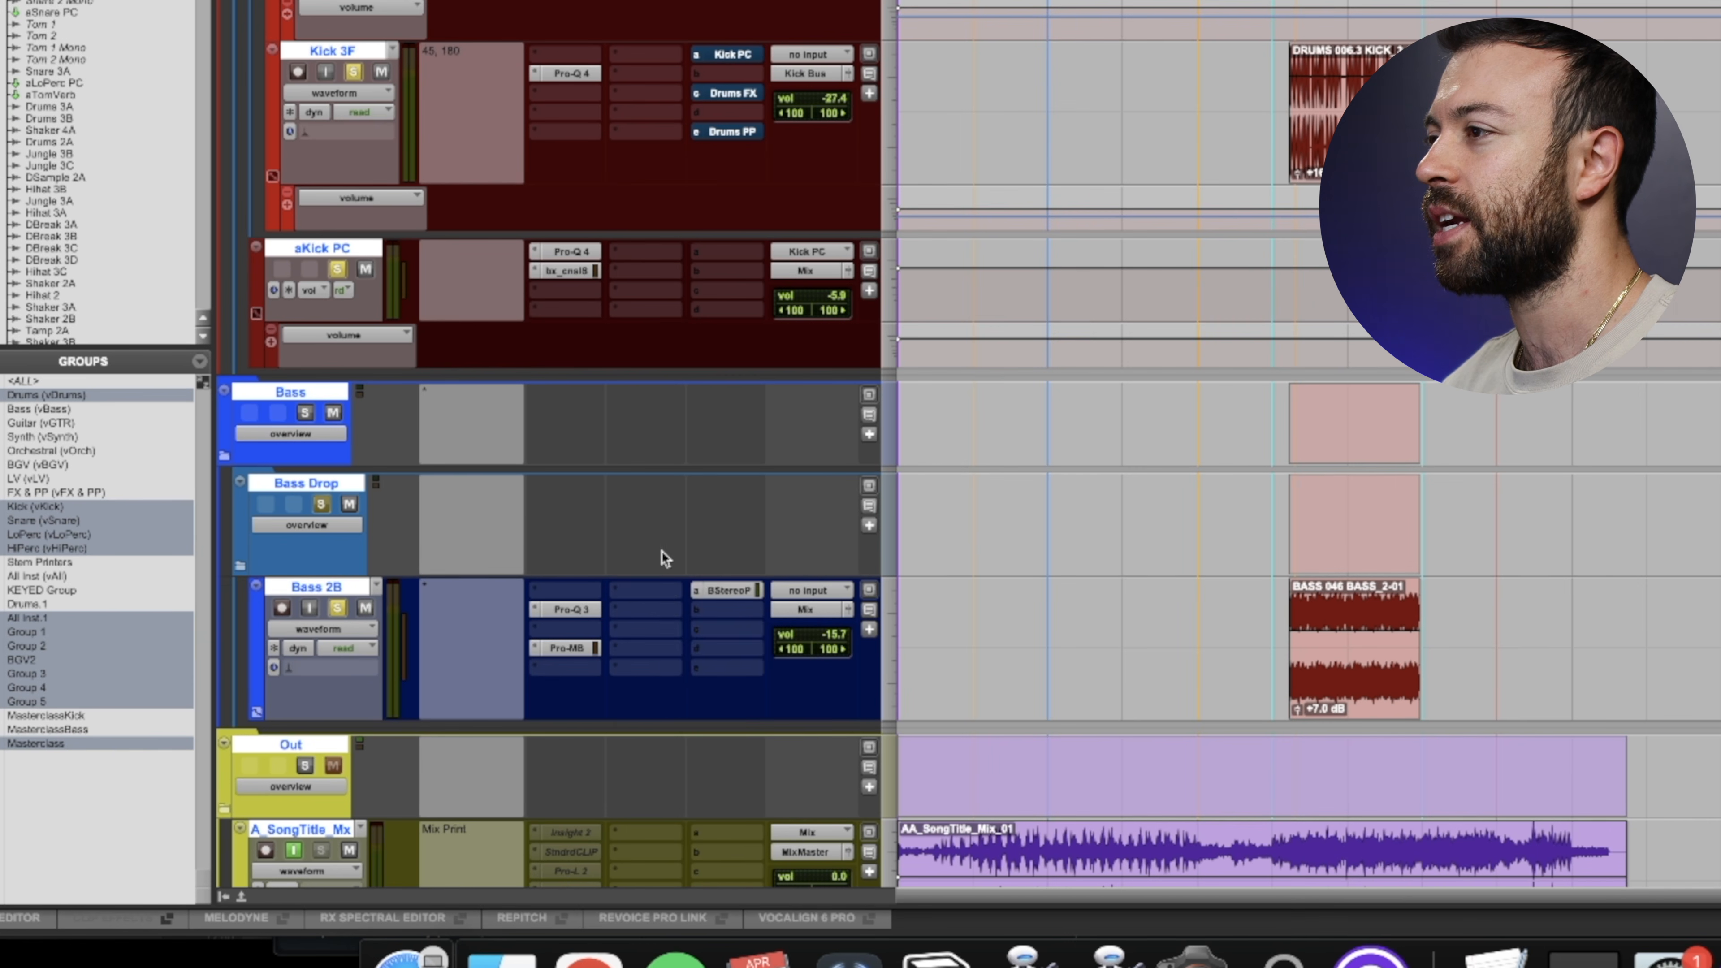
# - Insert the TDR Prism analyzer on the Bass 2B track and reposition its window
pyautogui.click(446, 669)
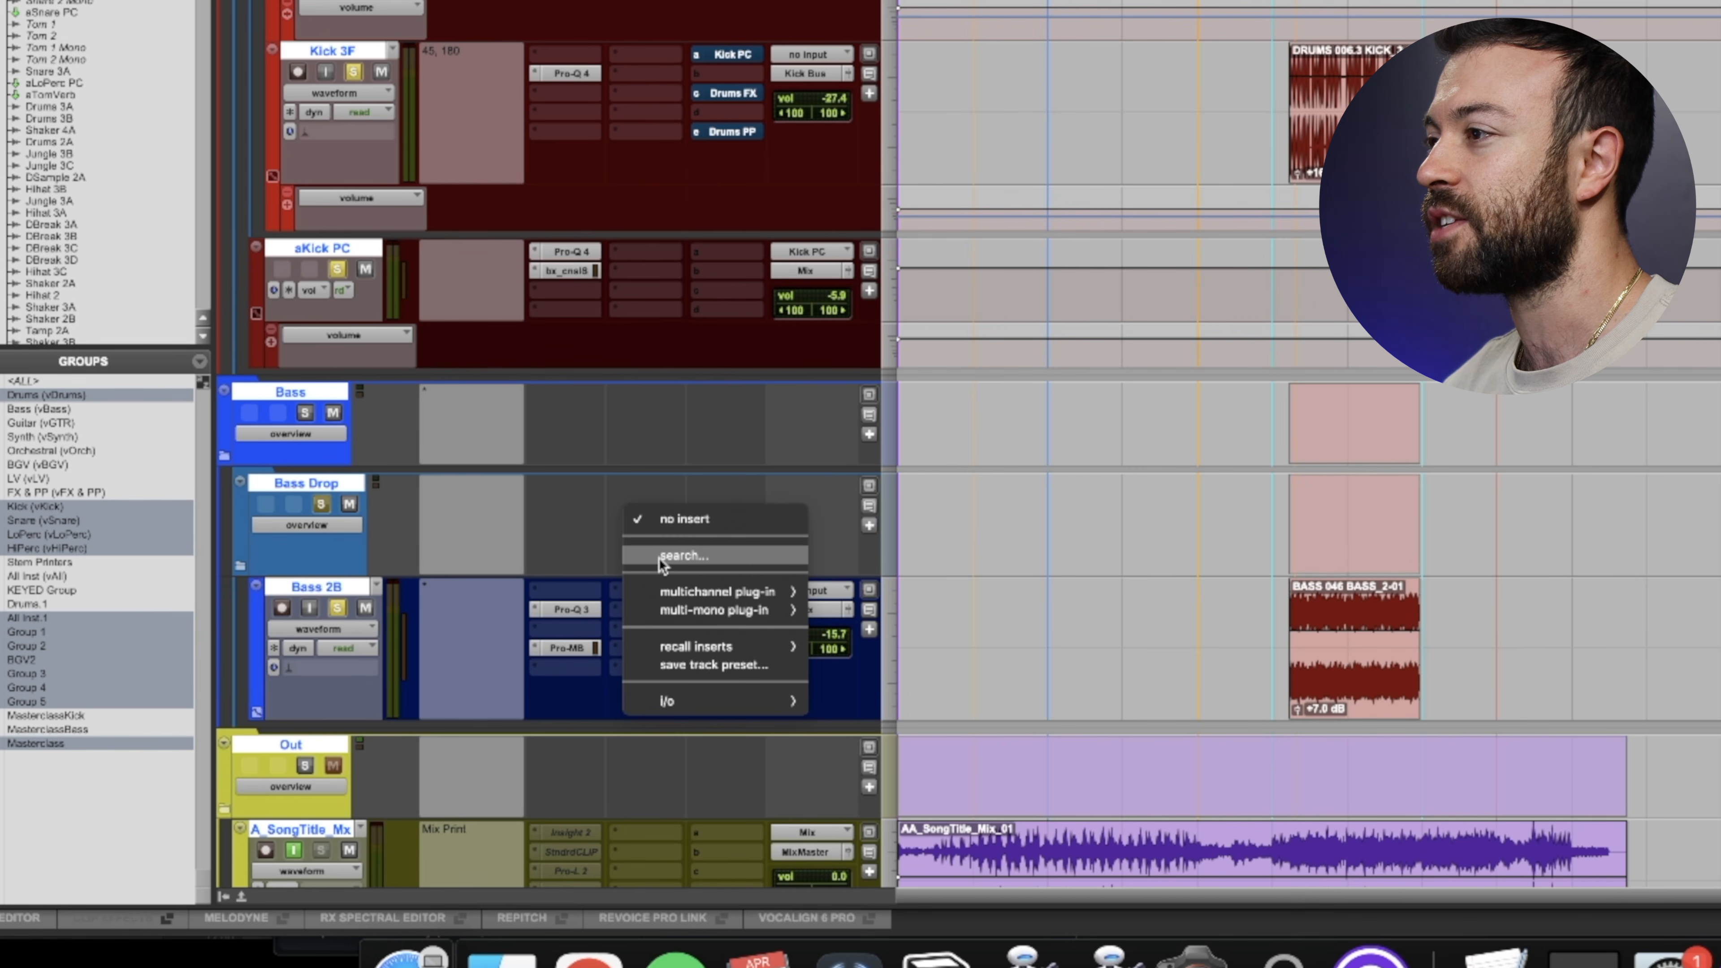
pyautogui.click(663, 554)
pyautogui.write('tdr')
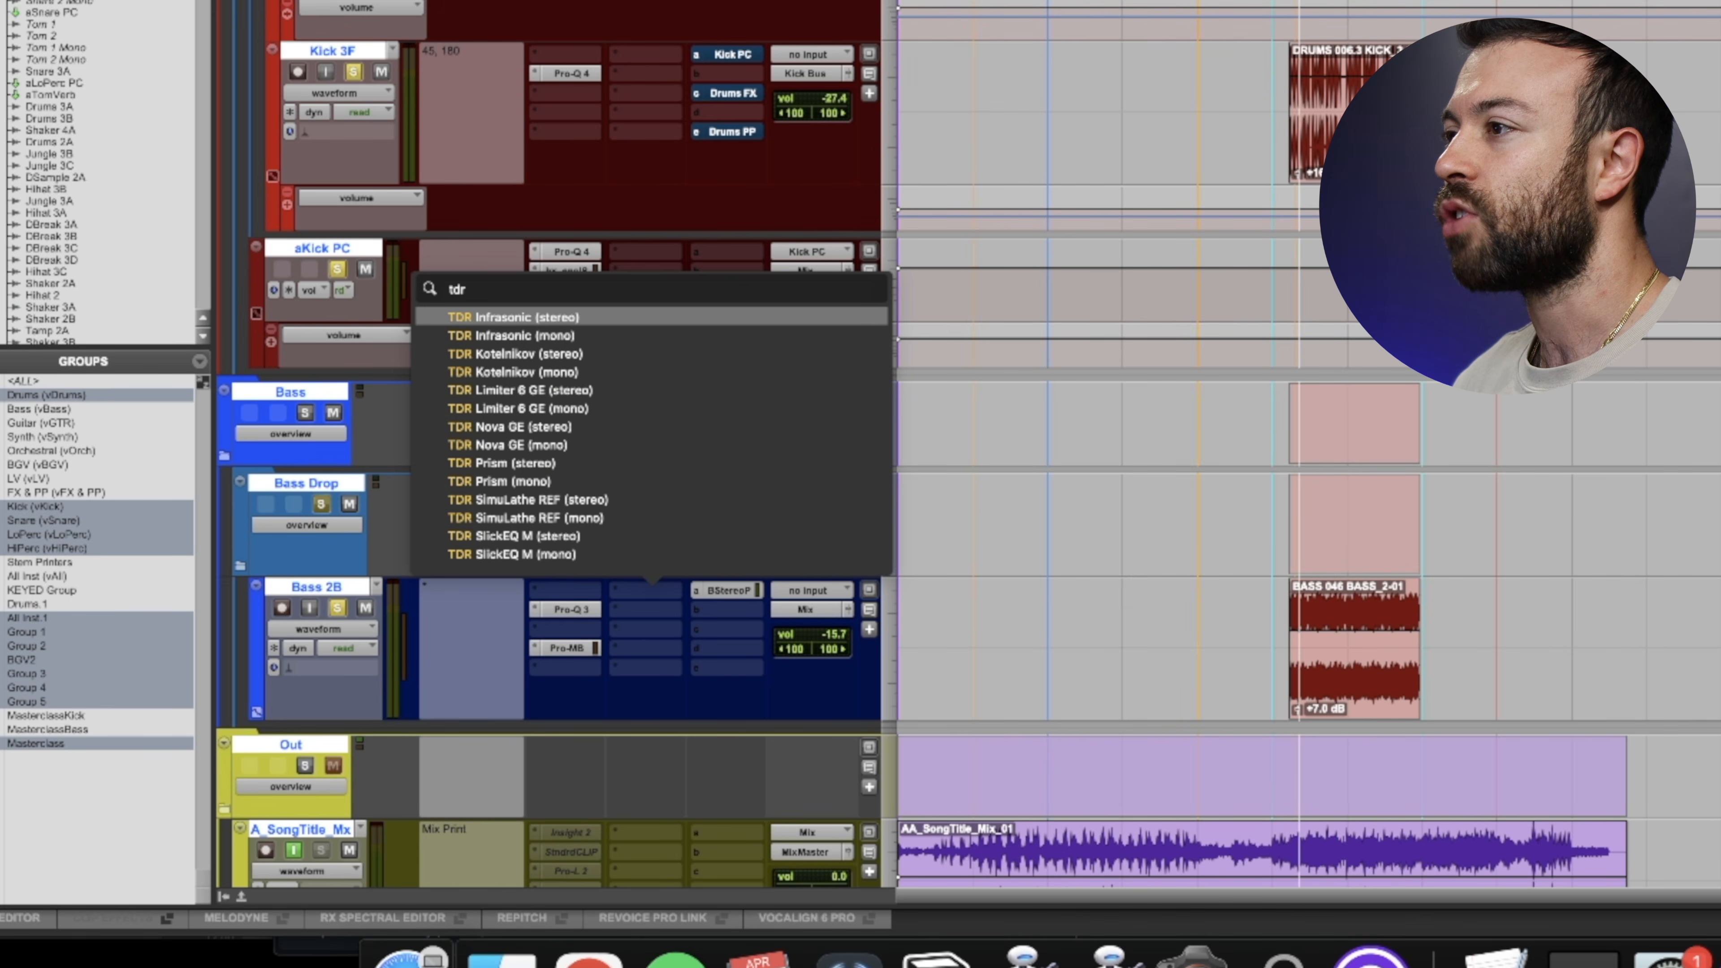
pyautogui.press('Down')
pyautogui.press('Down')
pyautogui.press('Down')
pyautogui.press('Down')
pyautogui.press('Down')
pyautogui.press('Down')
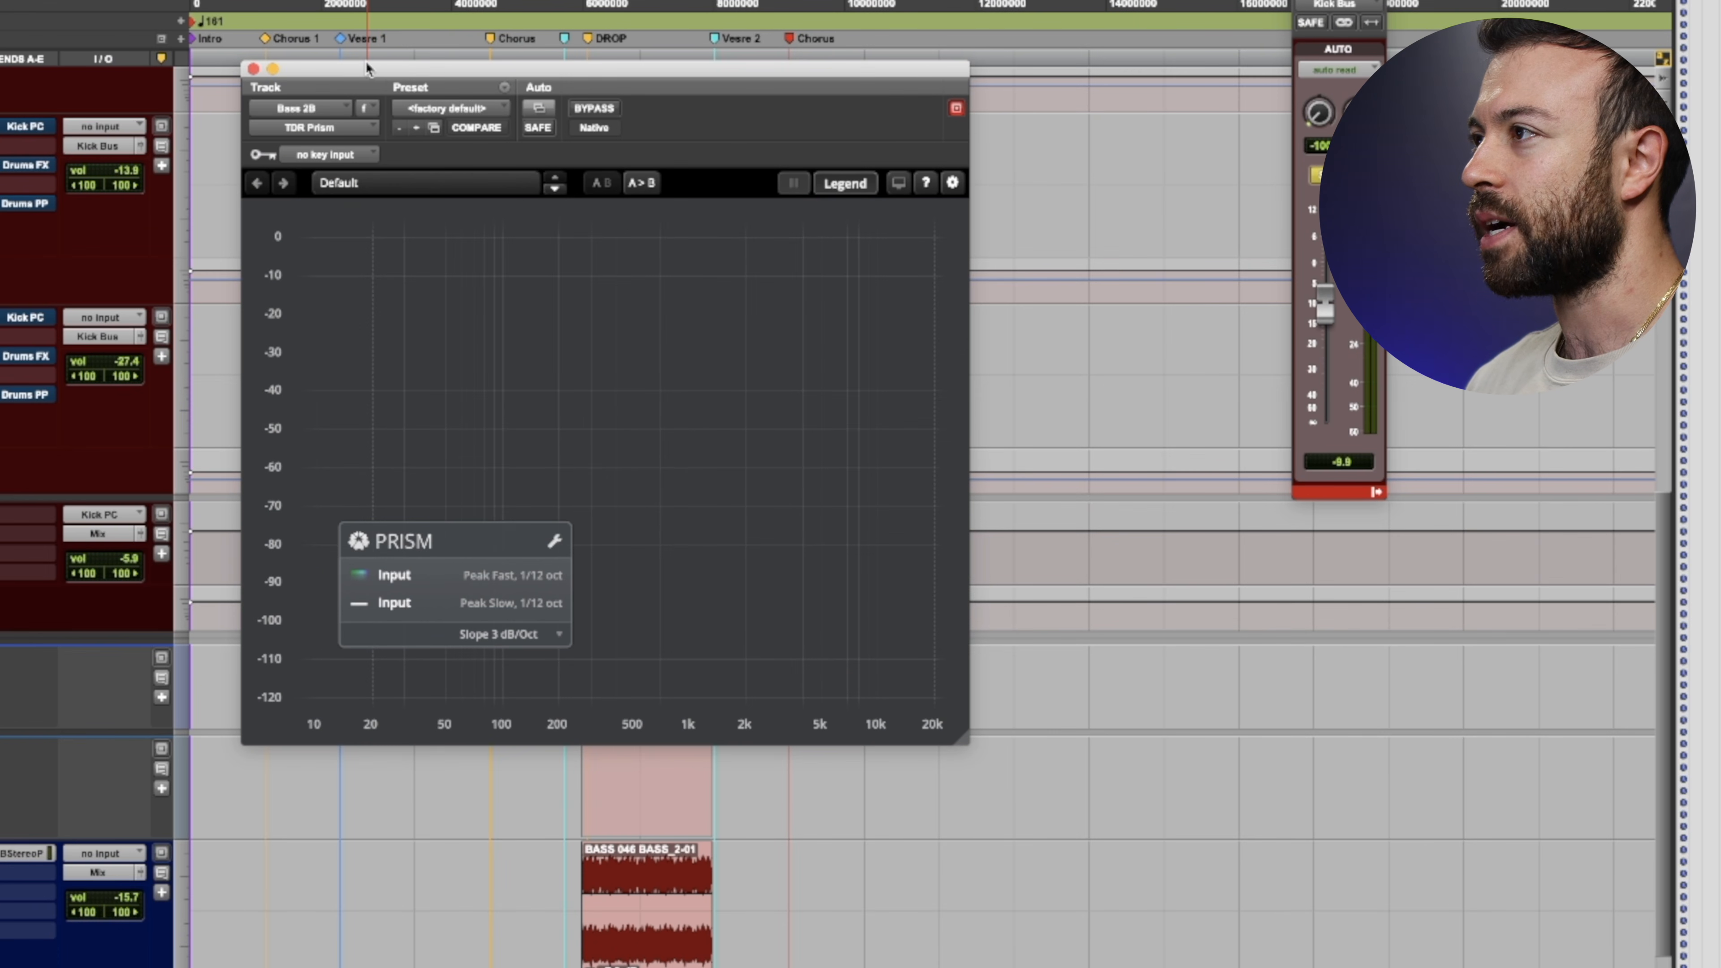
pyautogui.moveTo(575, 65); pyautogui.dragTo(876, 269)
pyautogui.scroll(15, 359, 286)
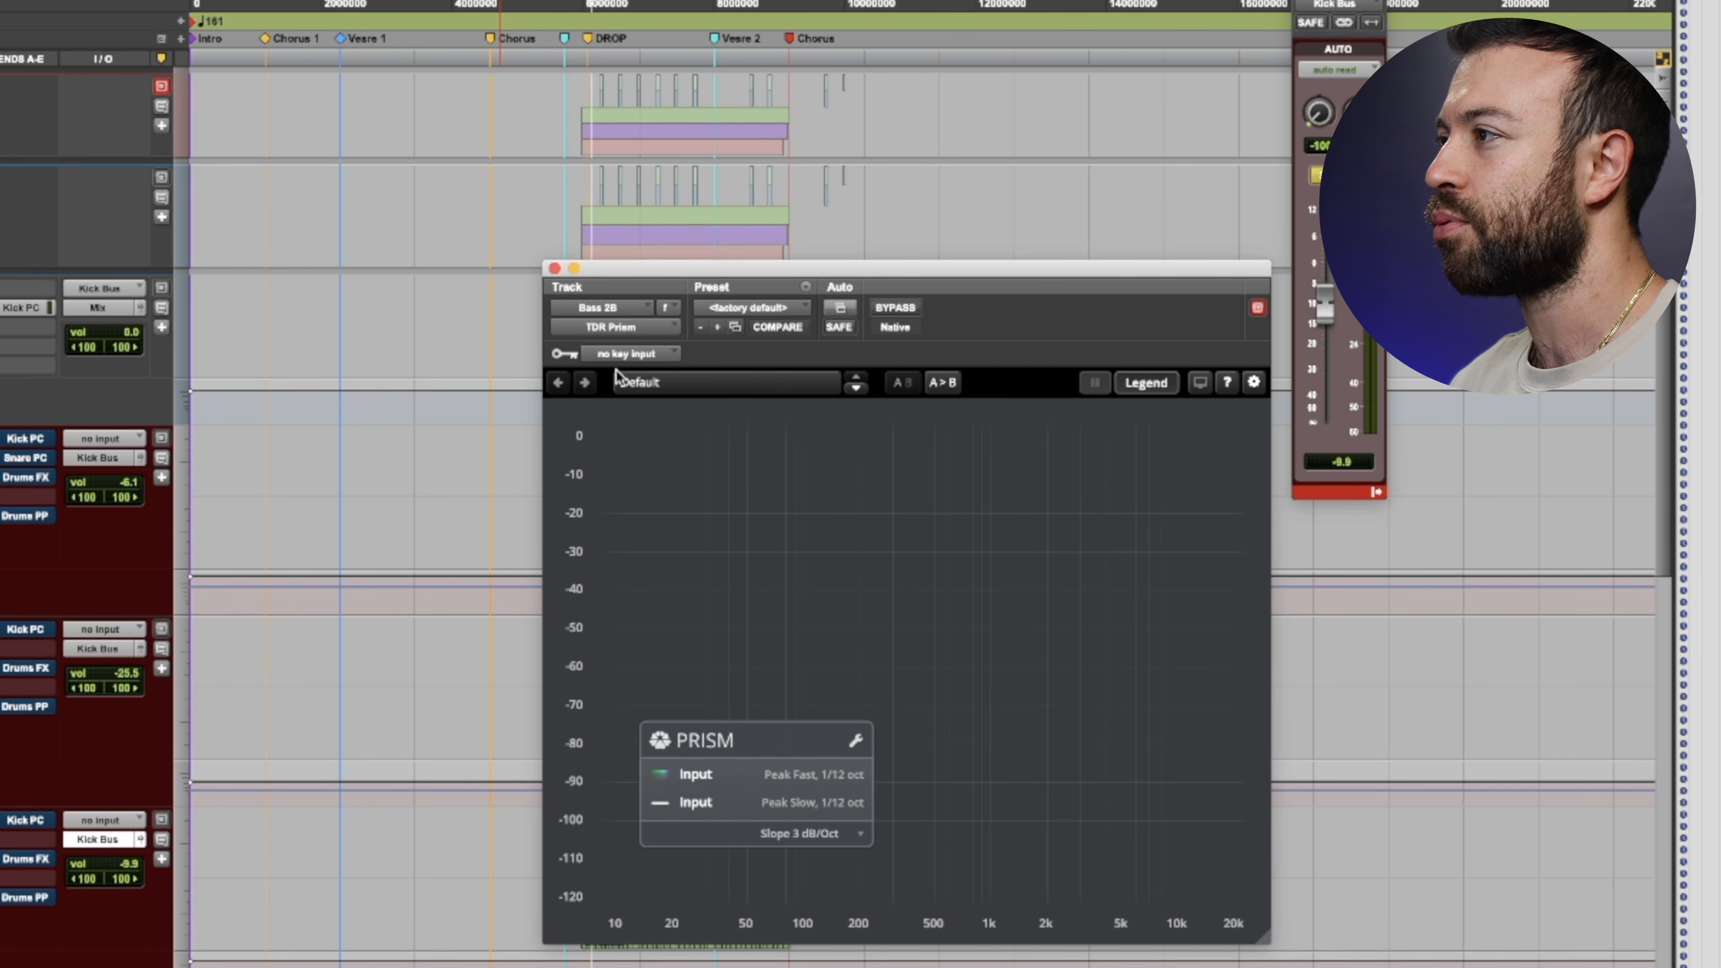
# - Set the analyzer's key input to the Kick PC bus
pyautogui.click(626, 353)
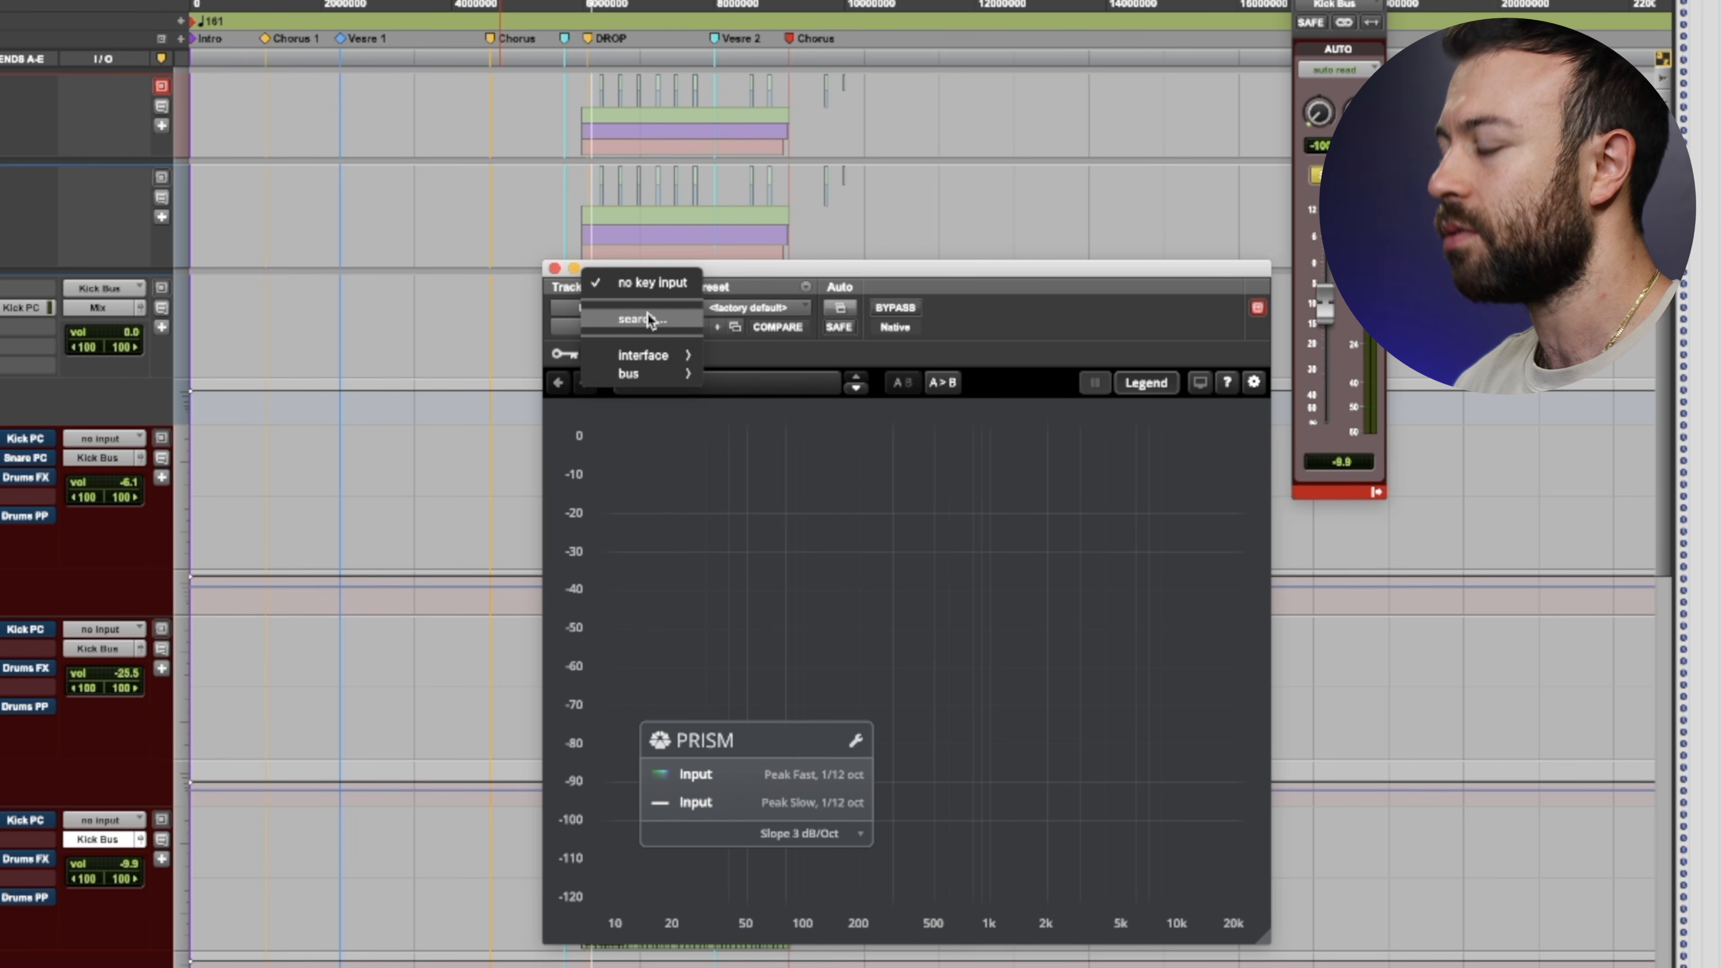
pyautogui.click(642, 318)
pyautogui.write('kick')
pyautogui.press('BackSpace')
pyautogui.press('Return')
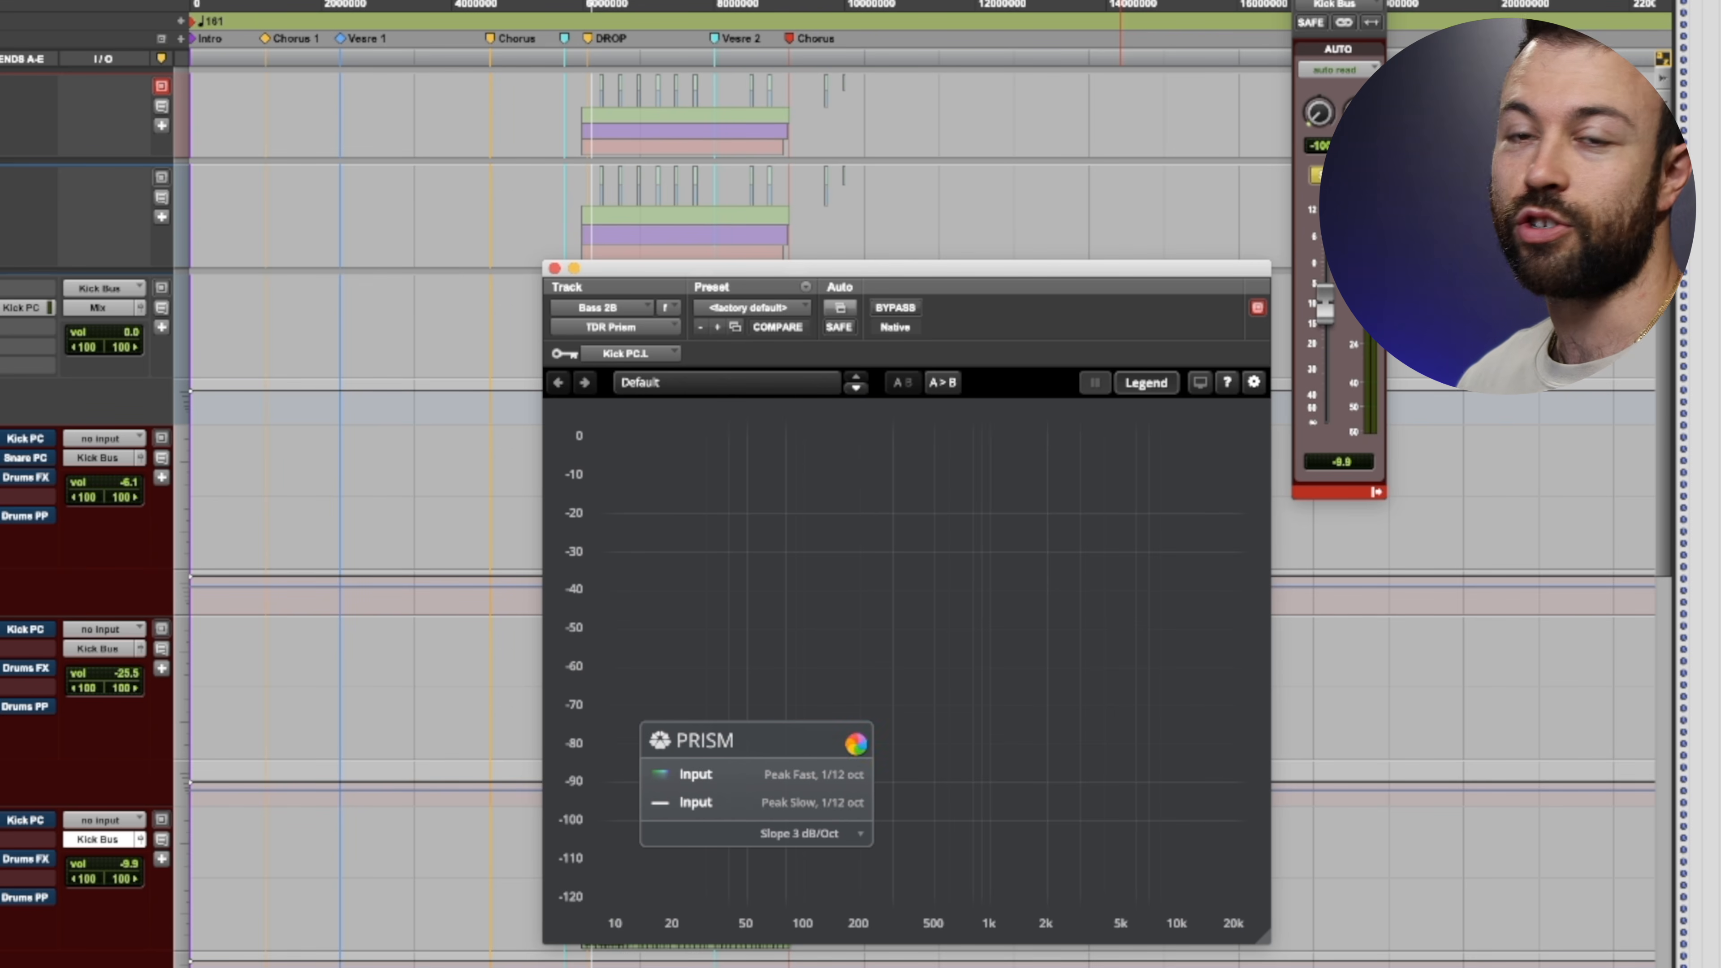
# - Open the analyzer's trace settings, enable the third and fourth traces and set both sources to Sidechain
pyautogui.click(855, 741)
pyautogui.click(656, 842)
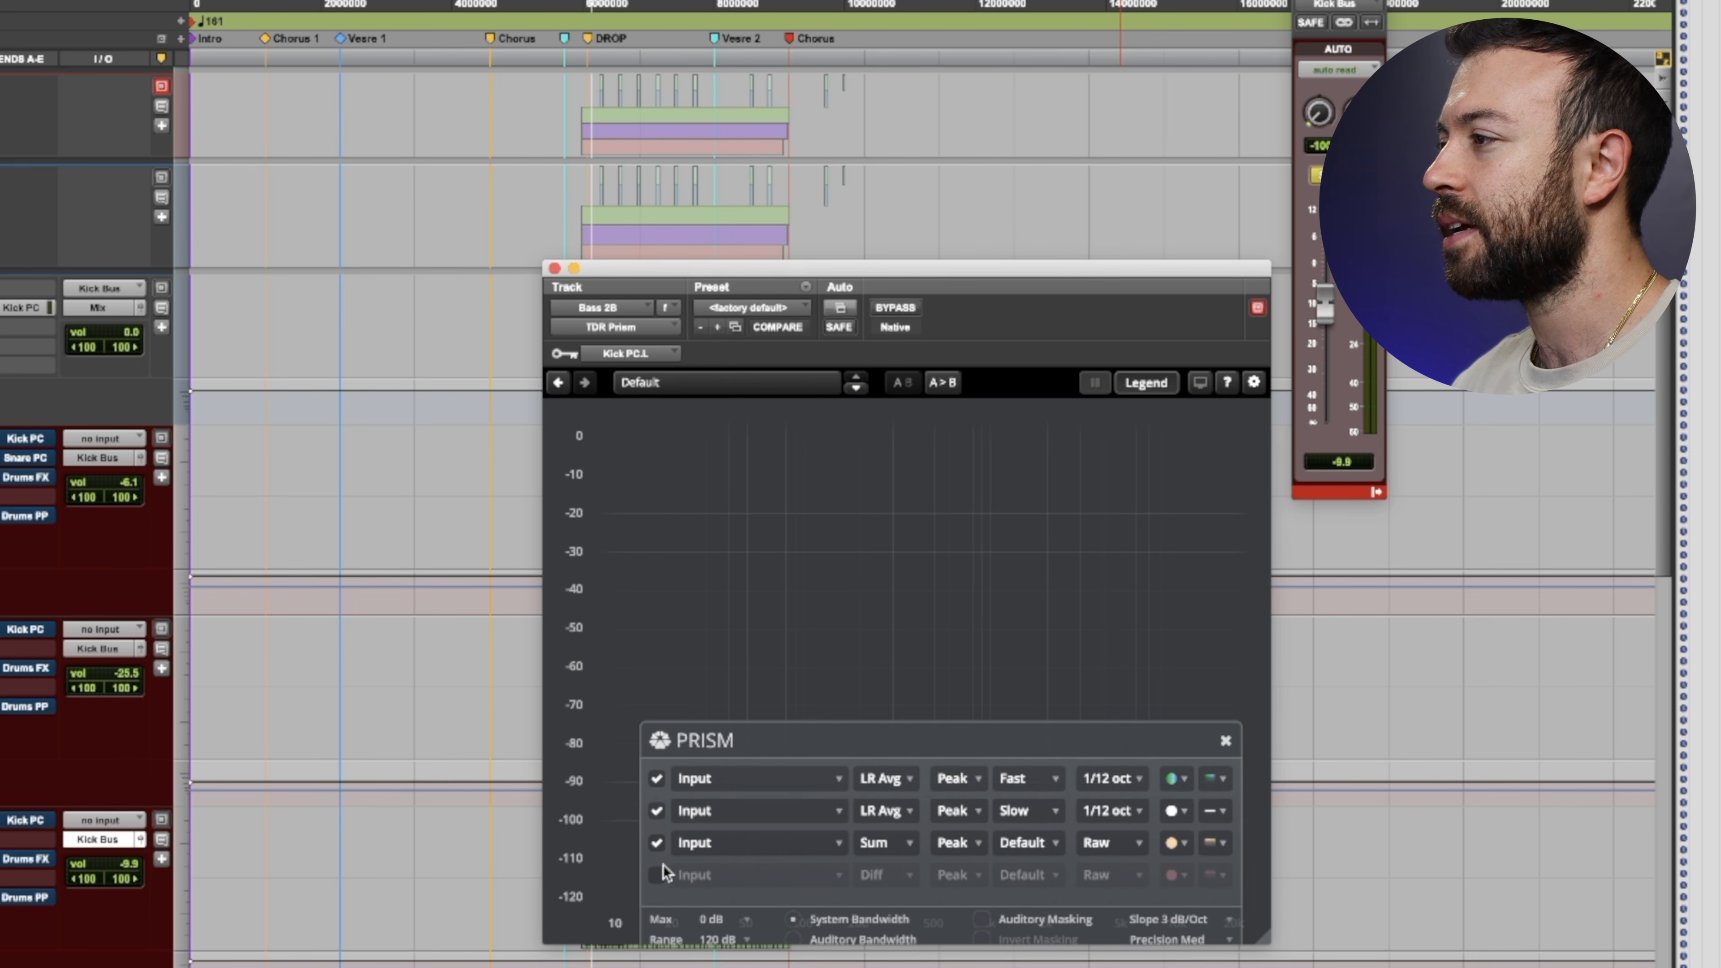
pyautogui.click(656, 874)
pyautogui.click(733, 875)
pyautogui.click(735, 901)
pyautogui.click(766, 876)
pyautogui.click(758, 932)
# - Set both Sidechain traces to LR Avg, with Fast speed for the upper one and Slow for the lower one
pyautogui.click(885, 843)
pyautogui.click(885, 881)
pyautogui.click(884, 875)
pyautogui.click(880, 900)
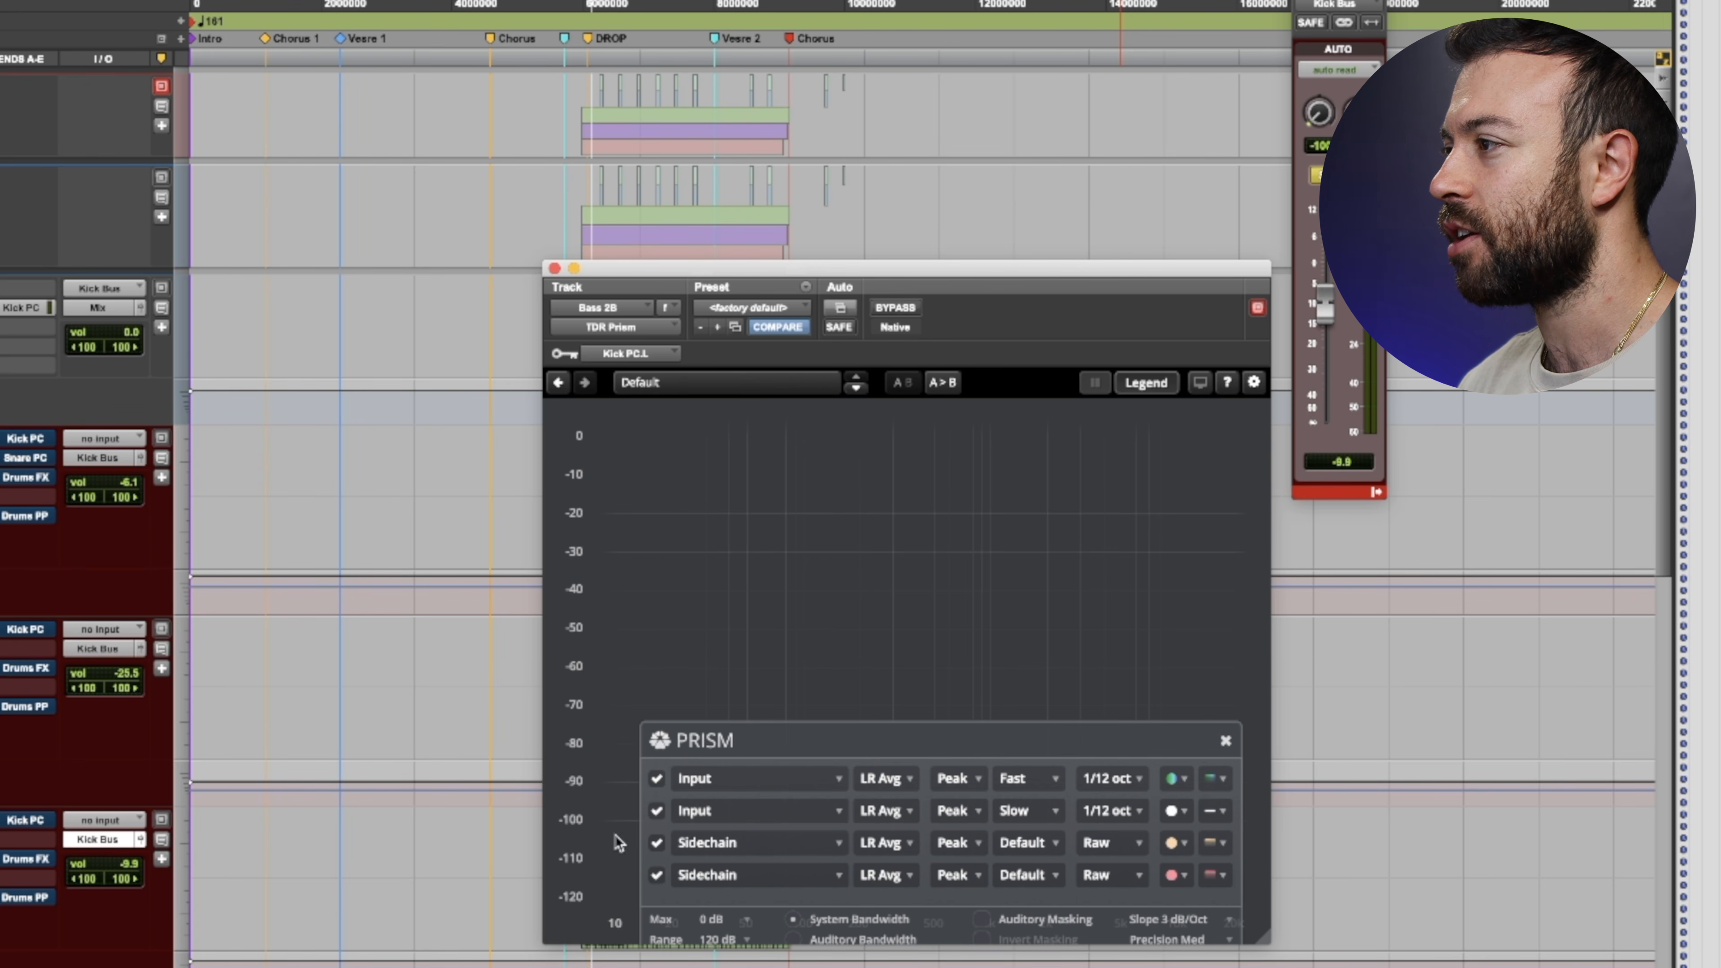
pyautogui.click(1019, 846)
pyautogui.click(1014, 876)
pyautogui.click(1015, 878)
pyautogui.click(1017, 956)
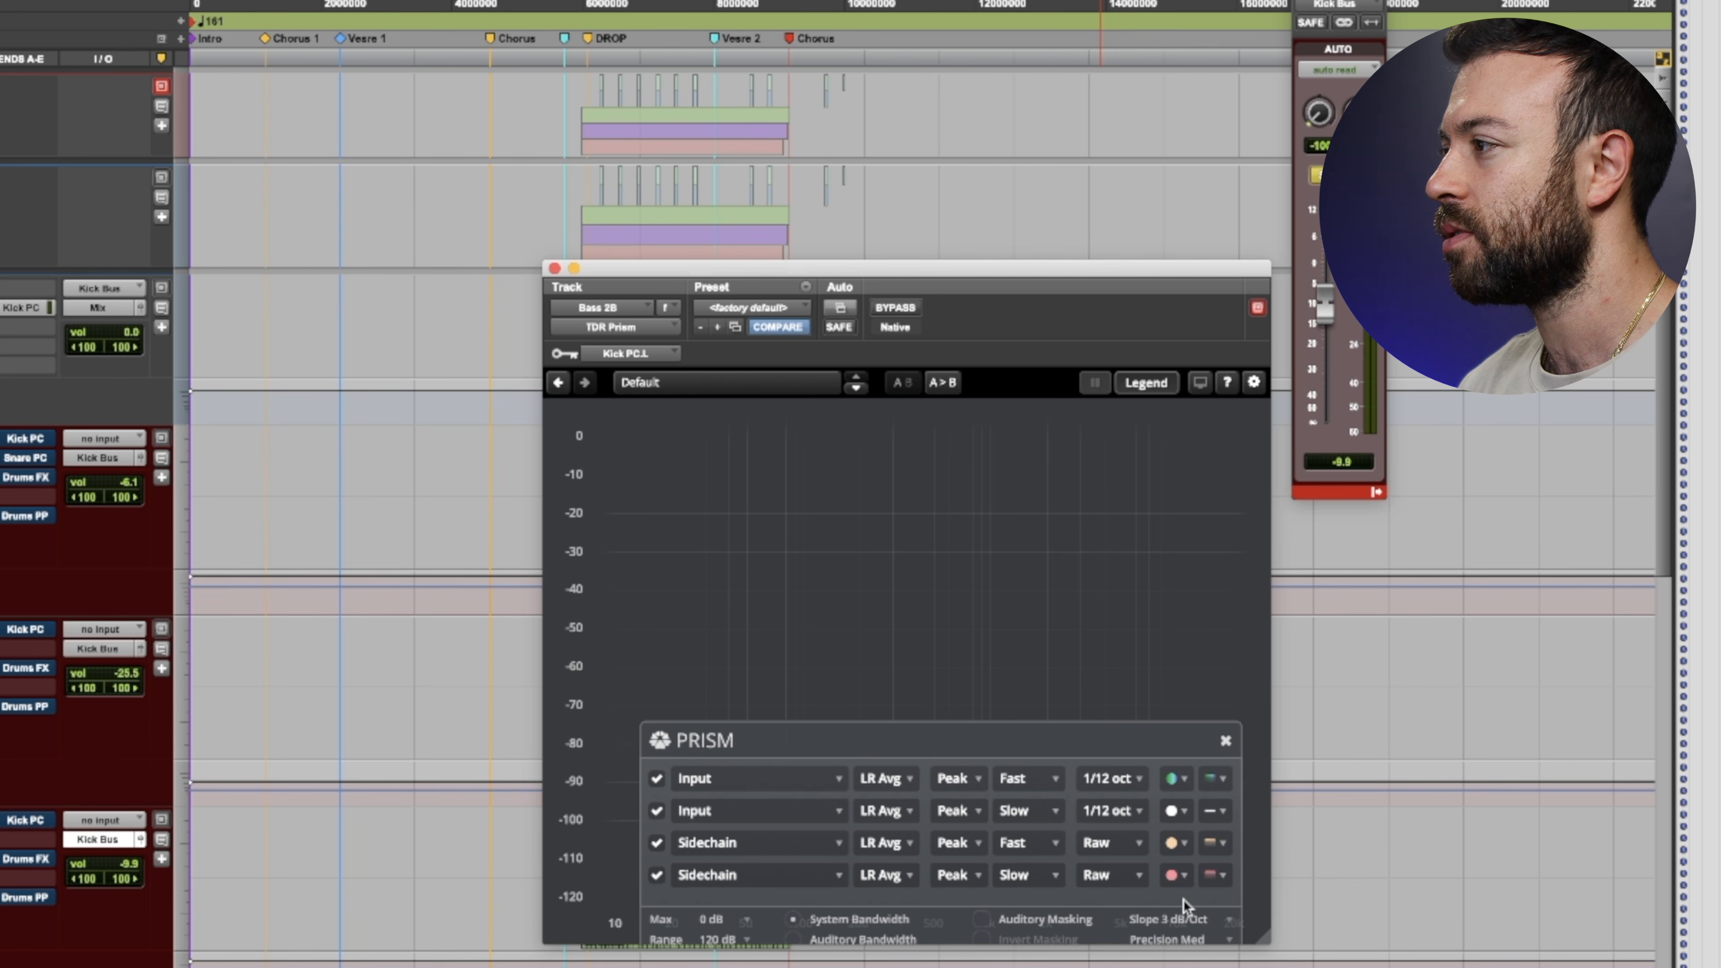
# - Display the slow Sidechain trace as a Line and set both Sidechain traces to 1/12 oct smoothing
pyautogui.click(1213, 876)
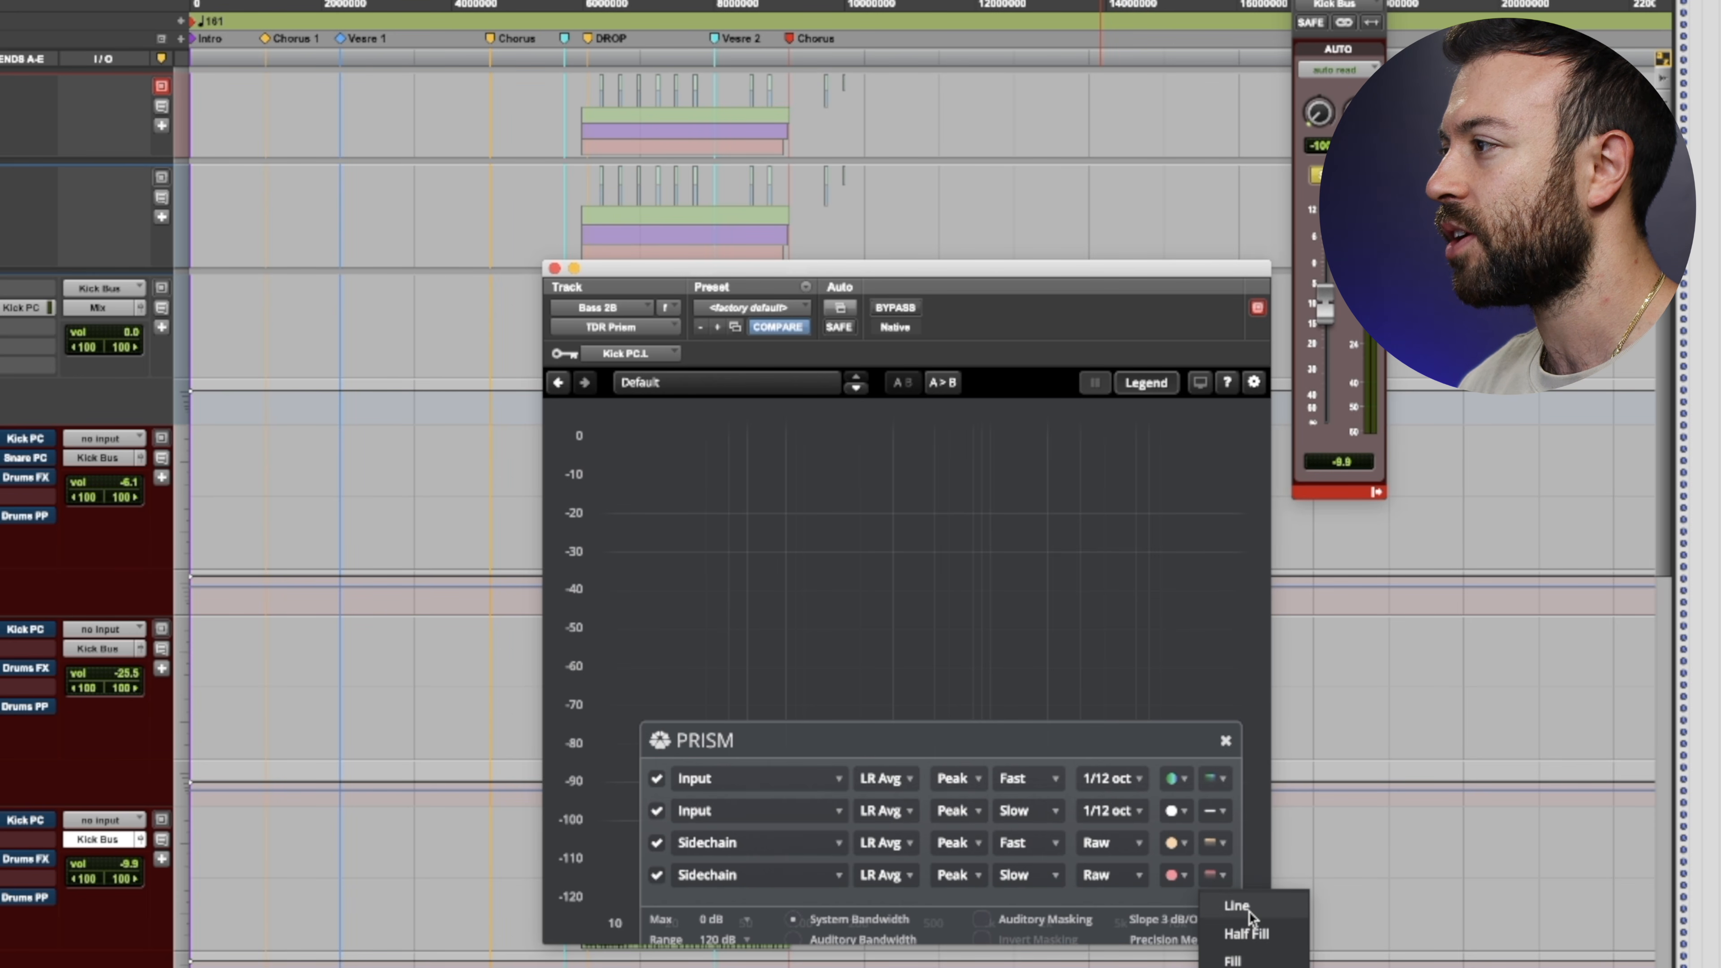
pyautogui.click(1226, 905)
pyautogui.click(1115, 848)
pyautogui.click(1117, 957)
pyautogui.click(1114, 875)
pyautogui.click(1121, 959)
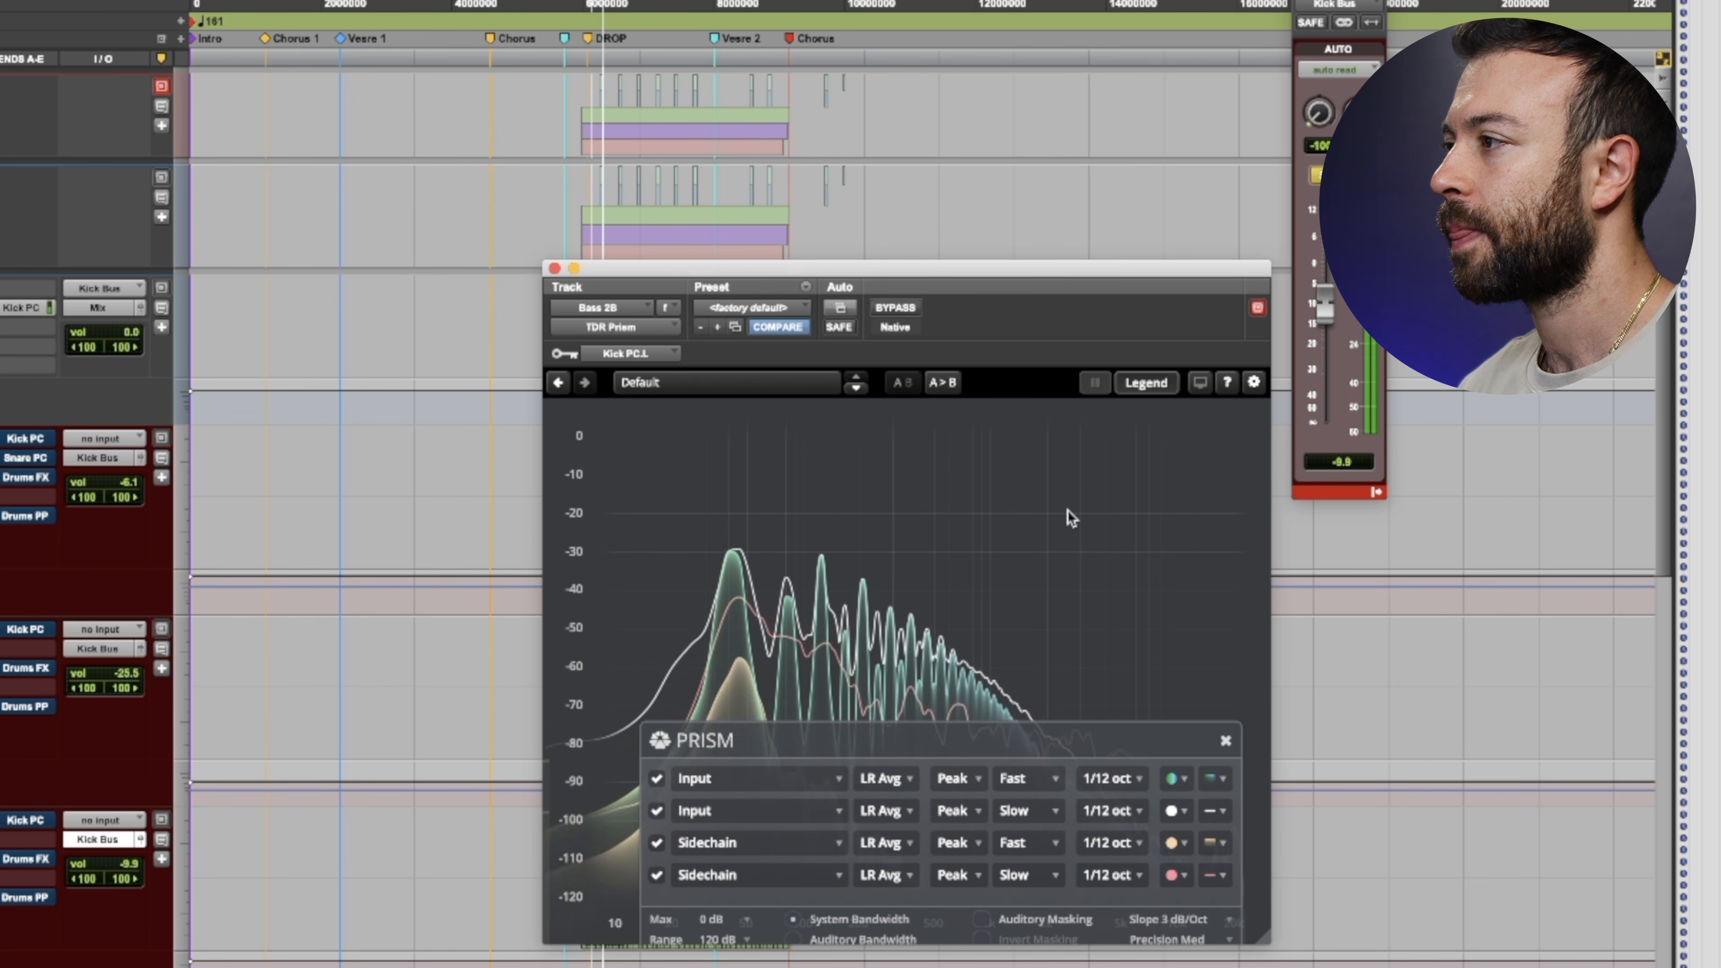
# - Stop playback and disable the fast Sidechain and fast Input traces
pyautogui.press('space')
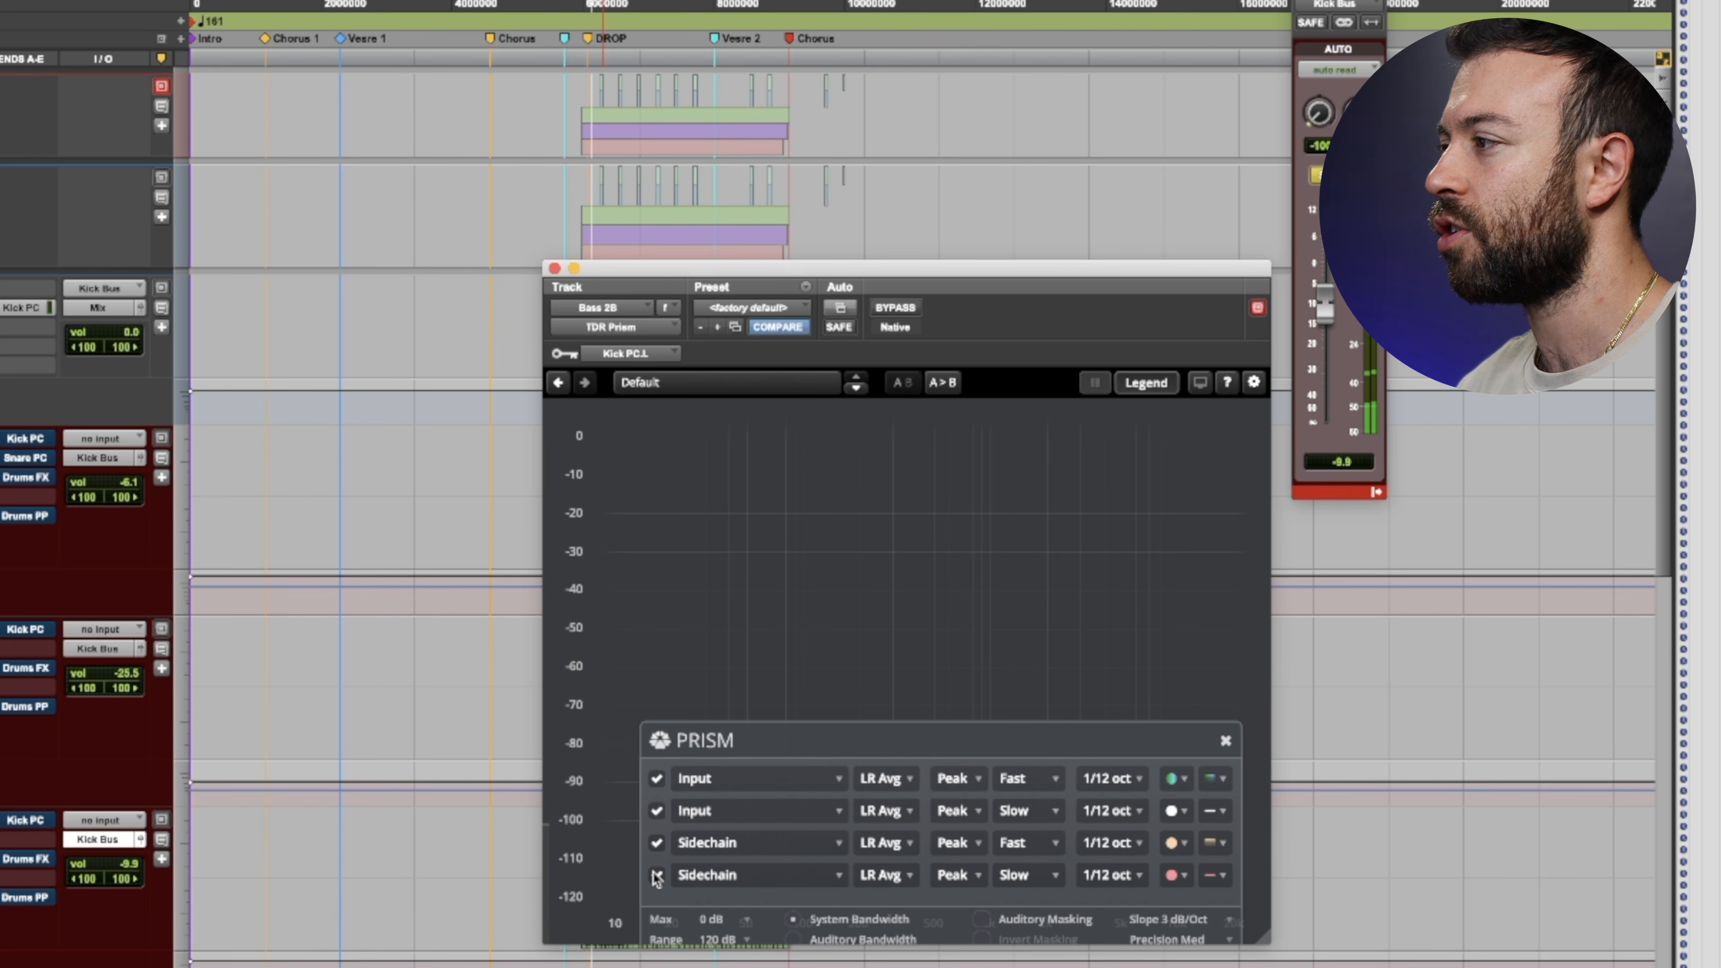
pyautogui.click(656, 843)
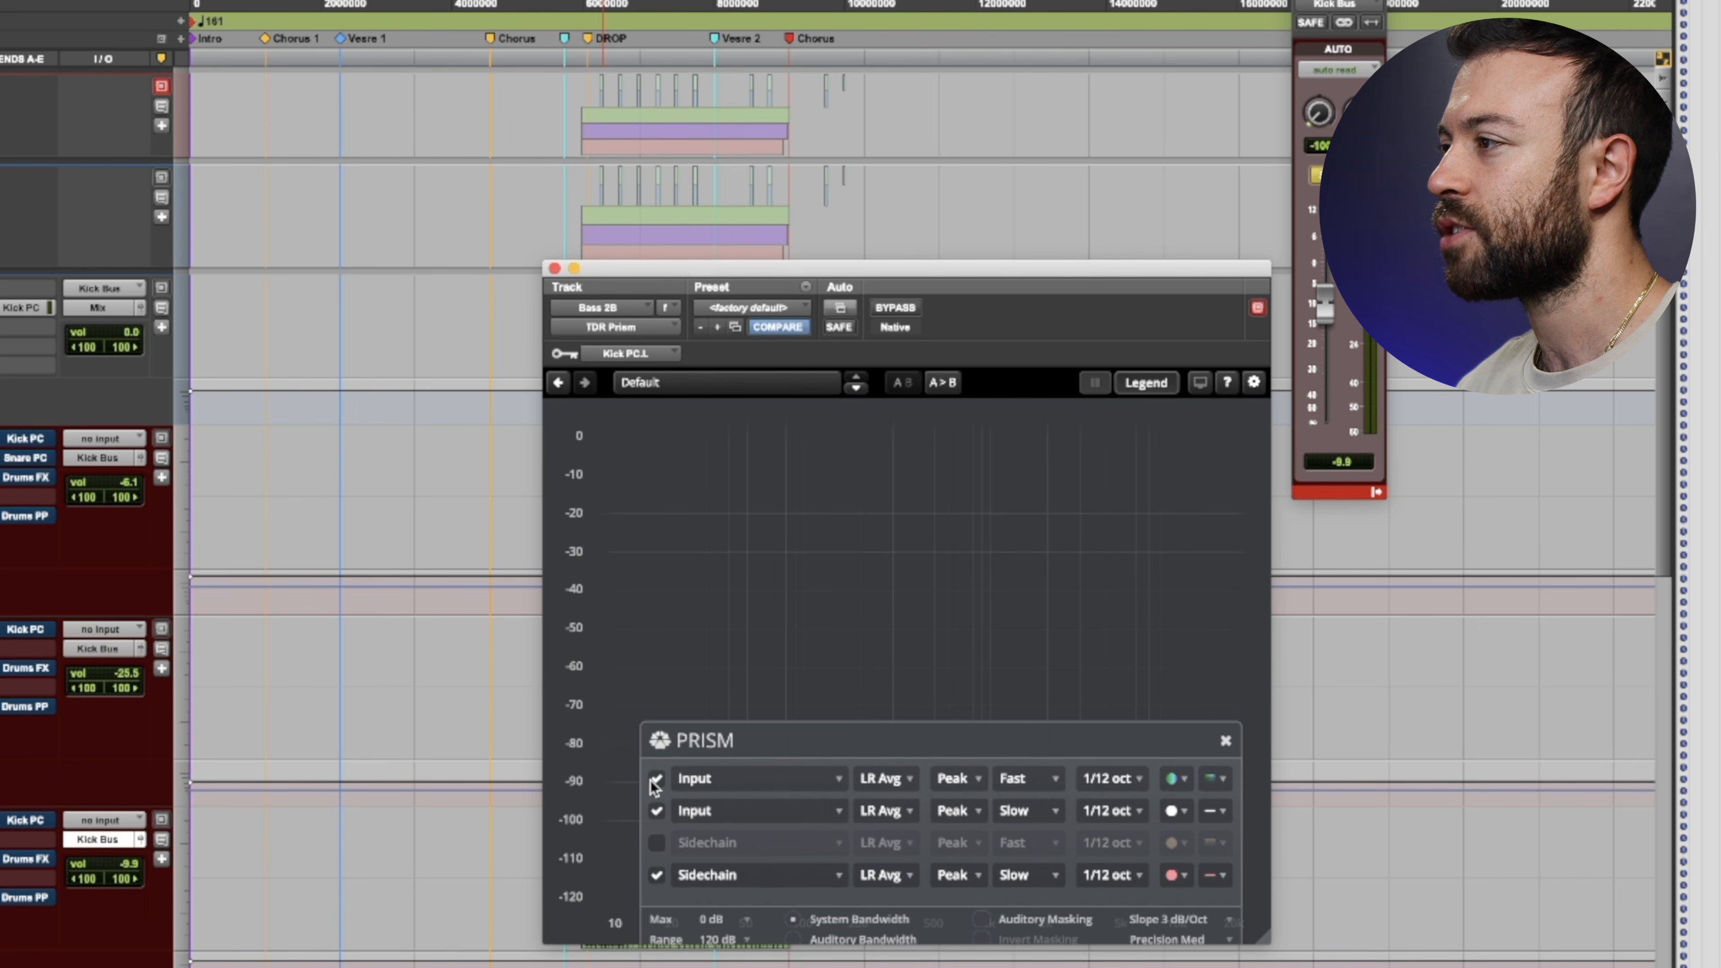
pyautogui.click(656, 778)
# - Move the analyzer window aside and briefly play the session to check the remaining slow traces
pyautogui.moveTo(799, 272); pyautogui.dragTo(396, 167)
pyautogui.press('space')
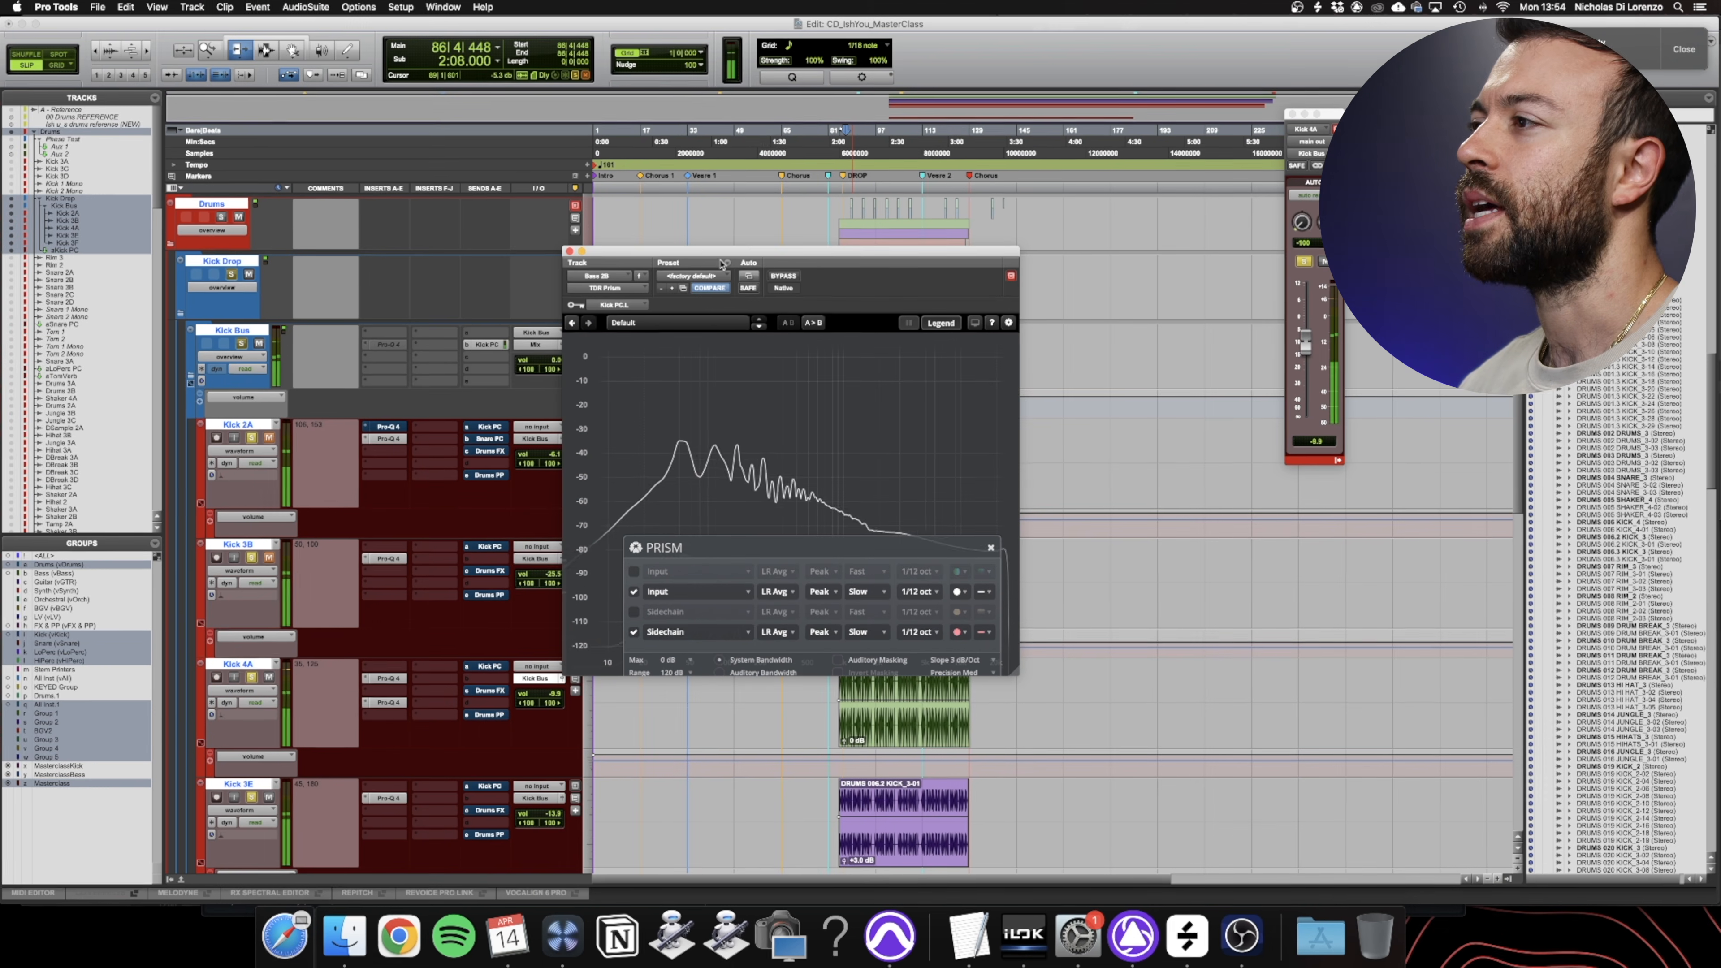
pyautogui.press('space')
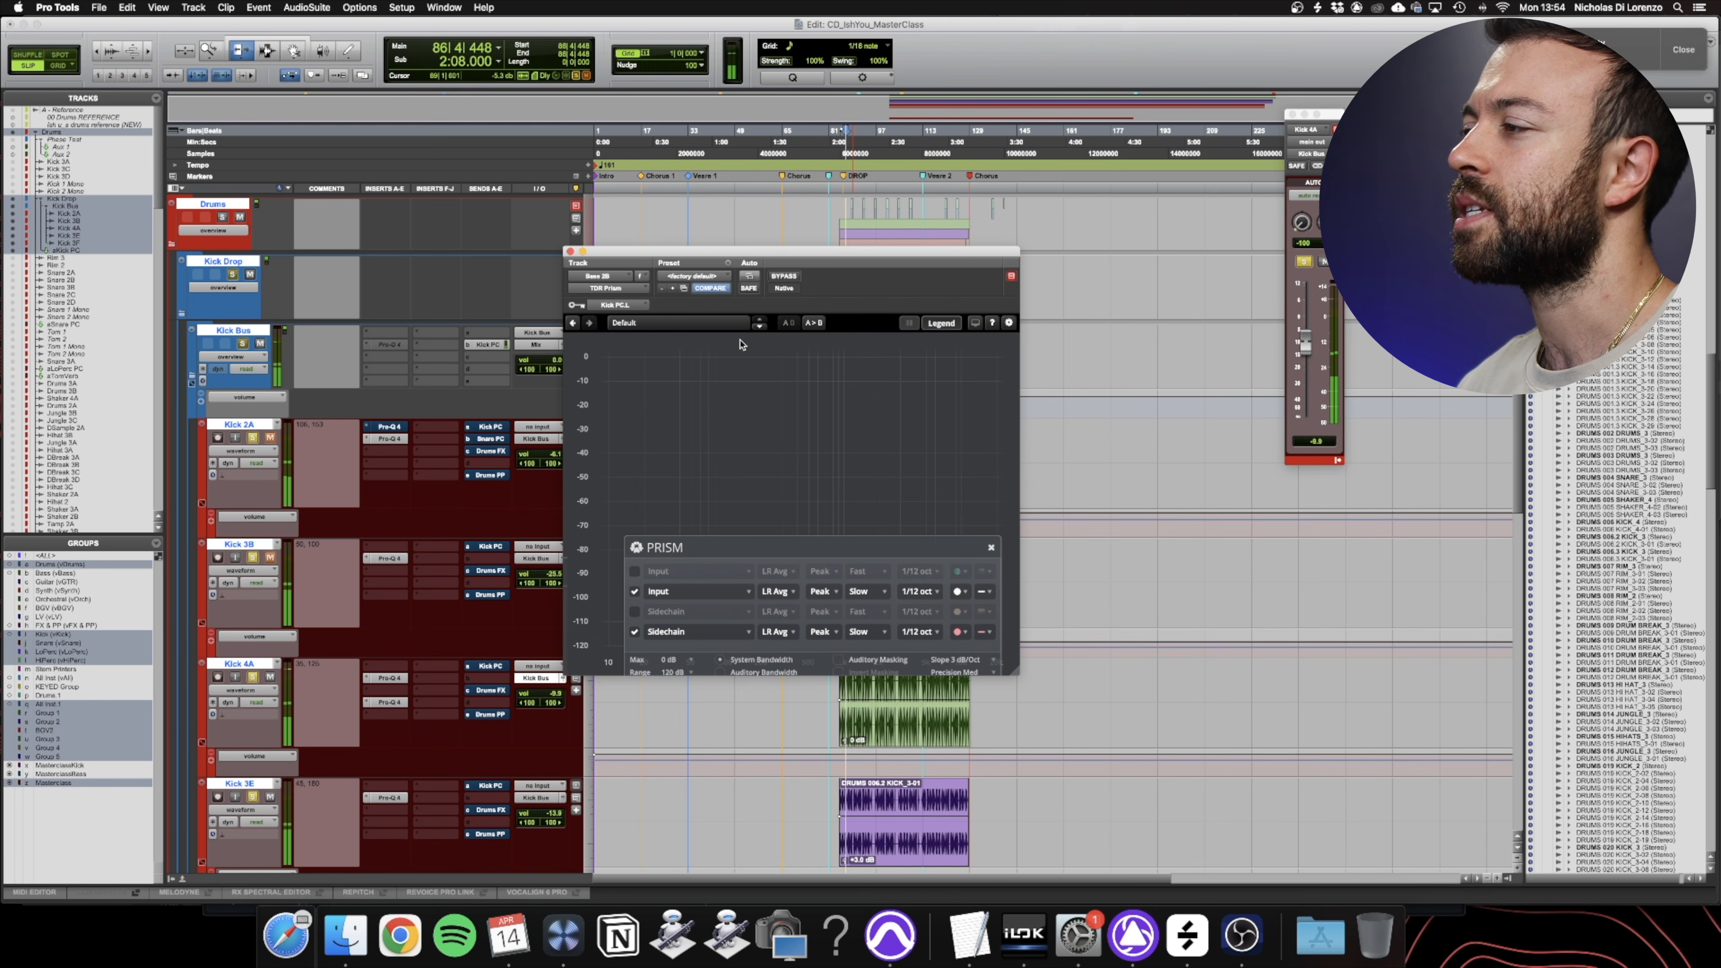
# - Enlarge the analyzer window, shift the legend panel inside it and play the session to compare the bass and kick curves
pyautogui.moveTo(1016, 666); pyautogui.dragTo(1287, 800)
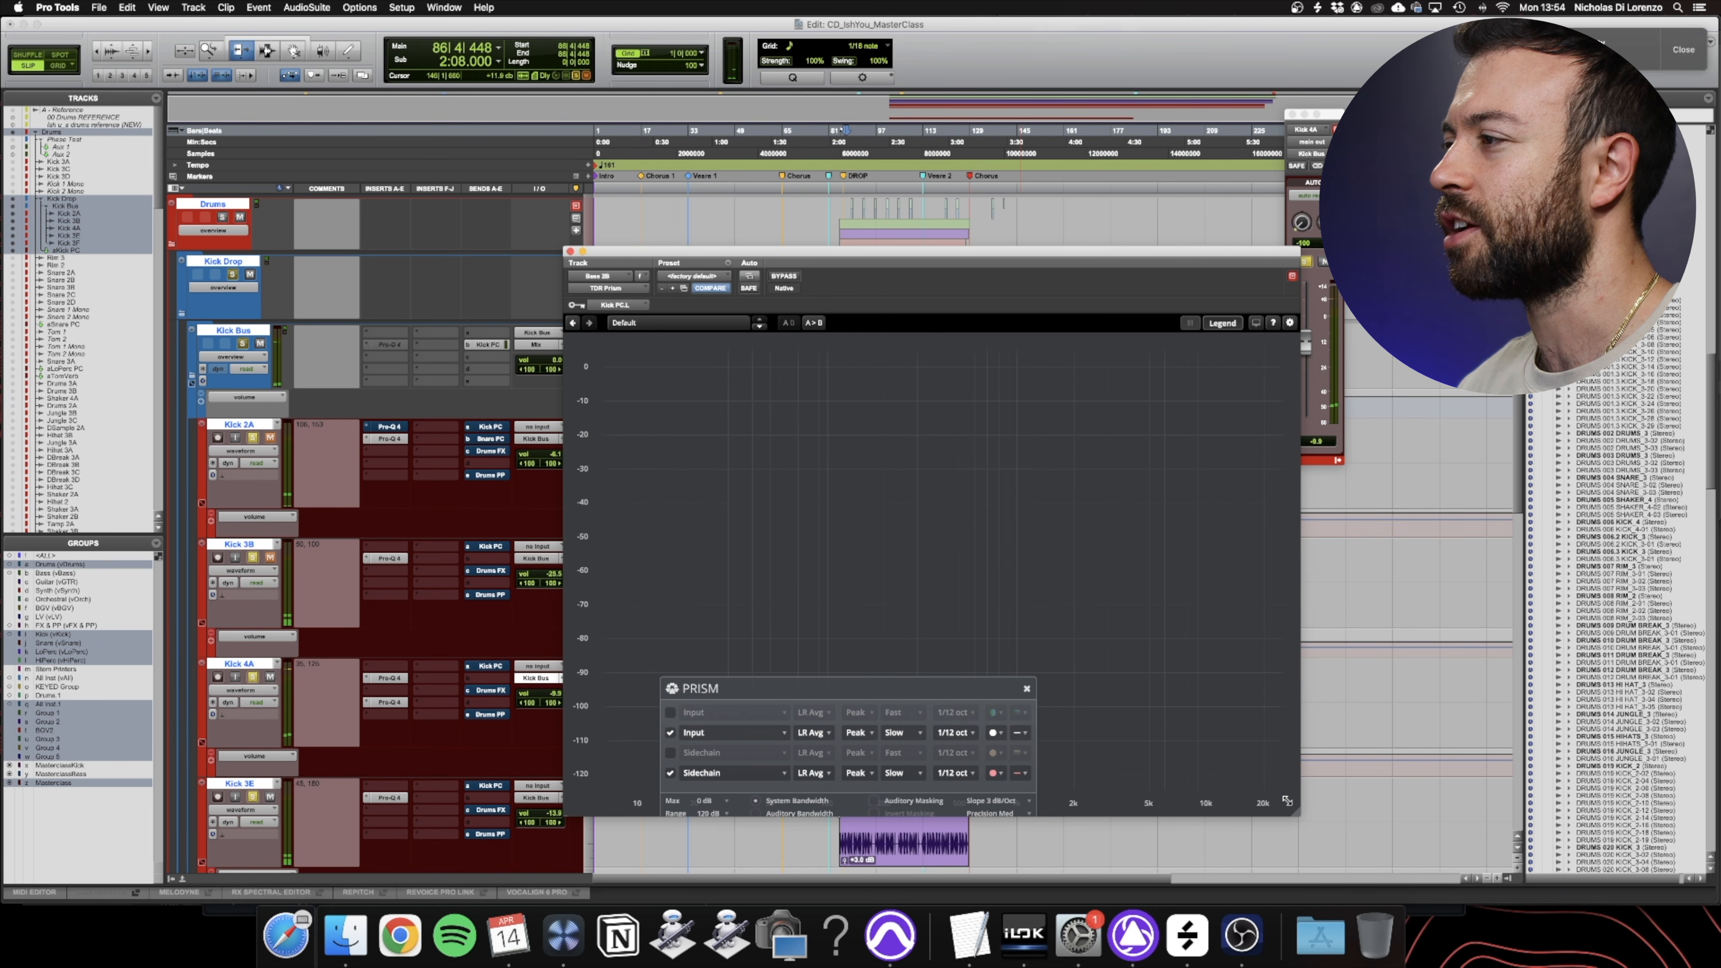
pyautogui.moveTo(919, 686); pyautogui.dragTo(1022, 644)
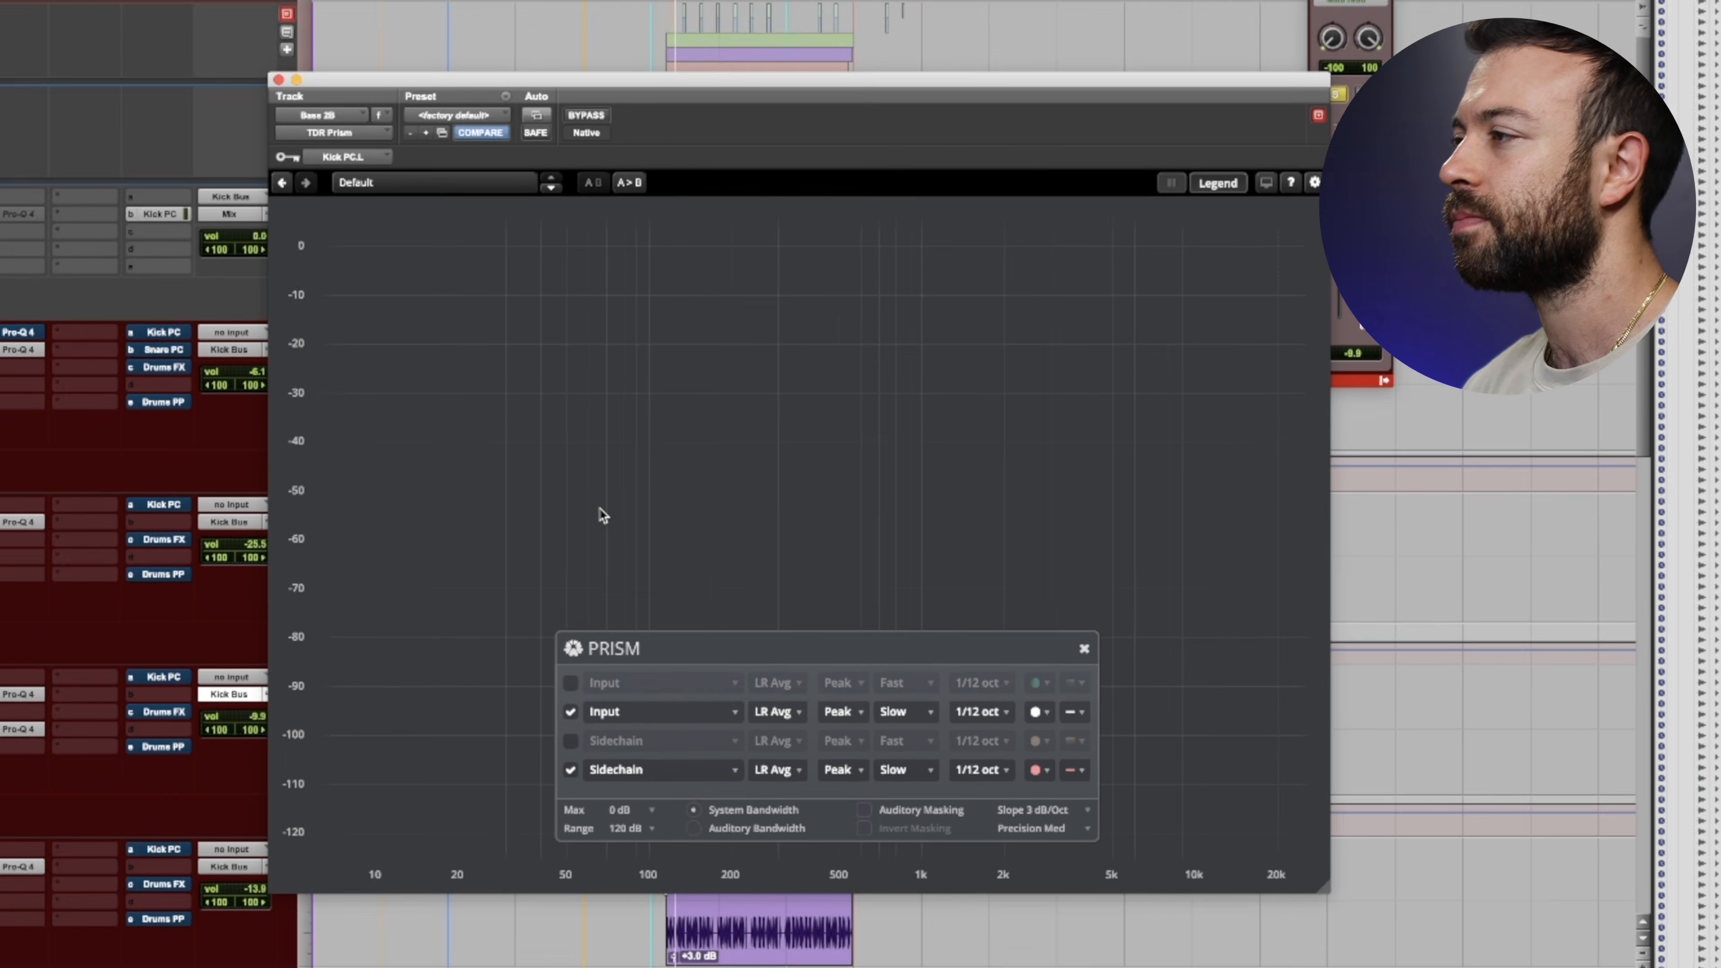
pyautogui.press('space')
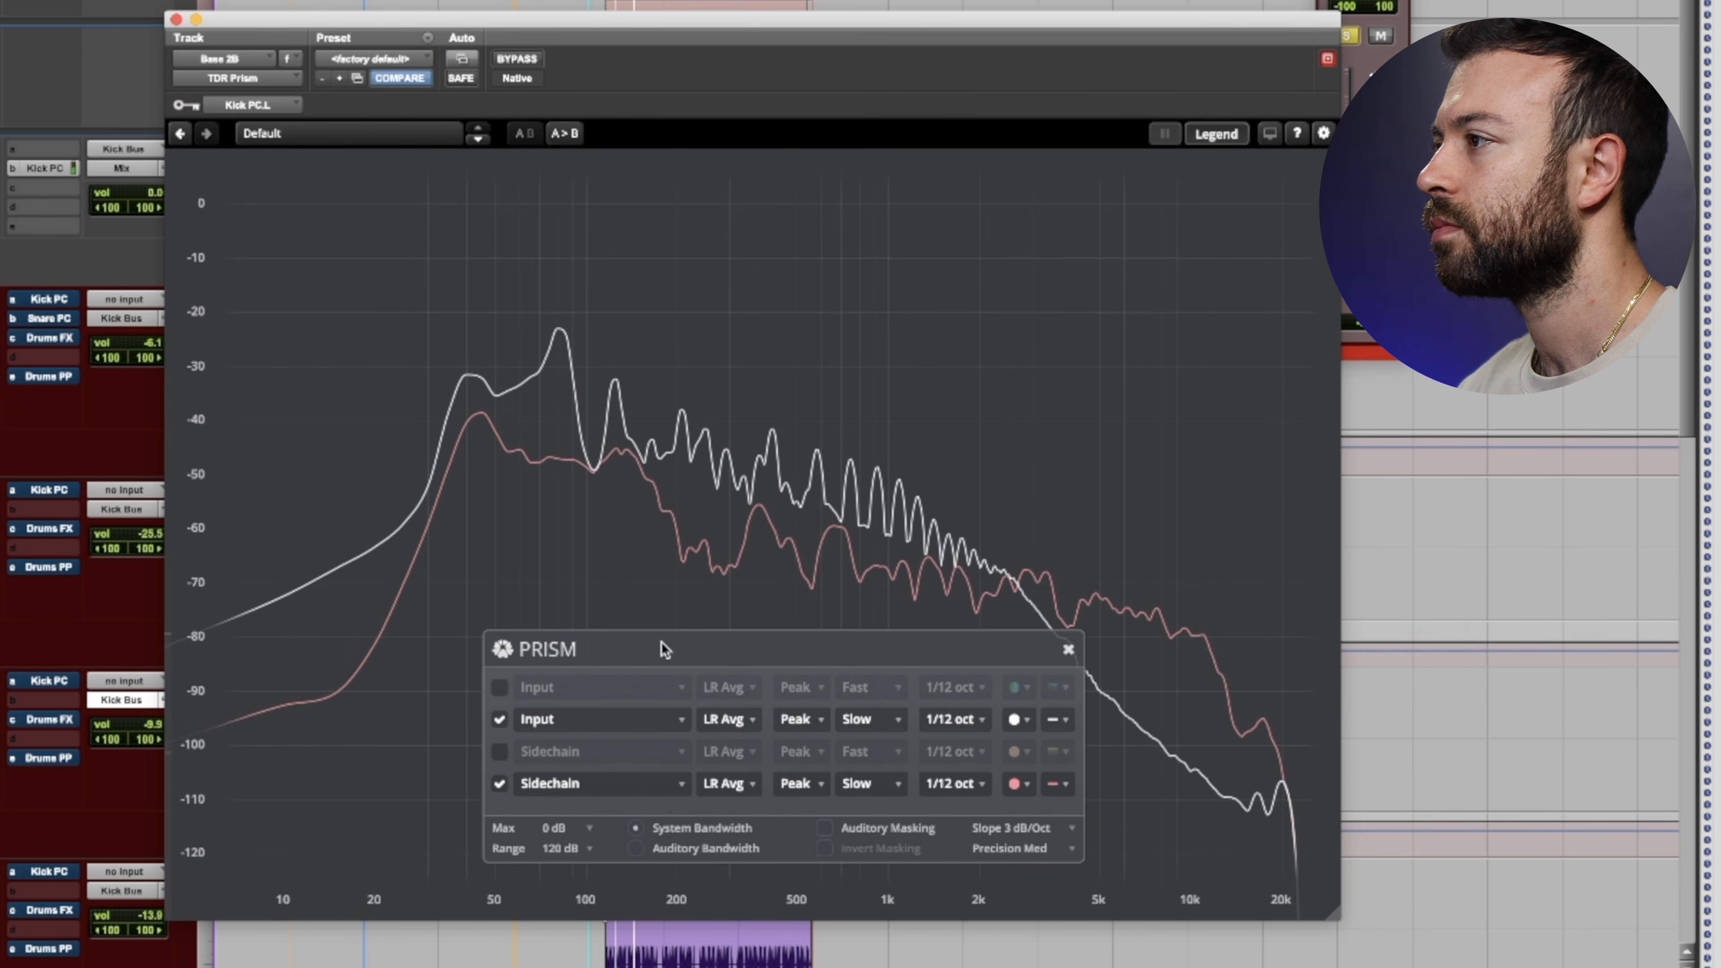
pyautogui.press('space')
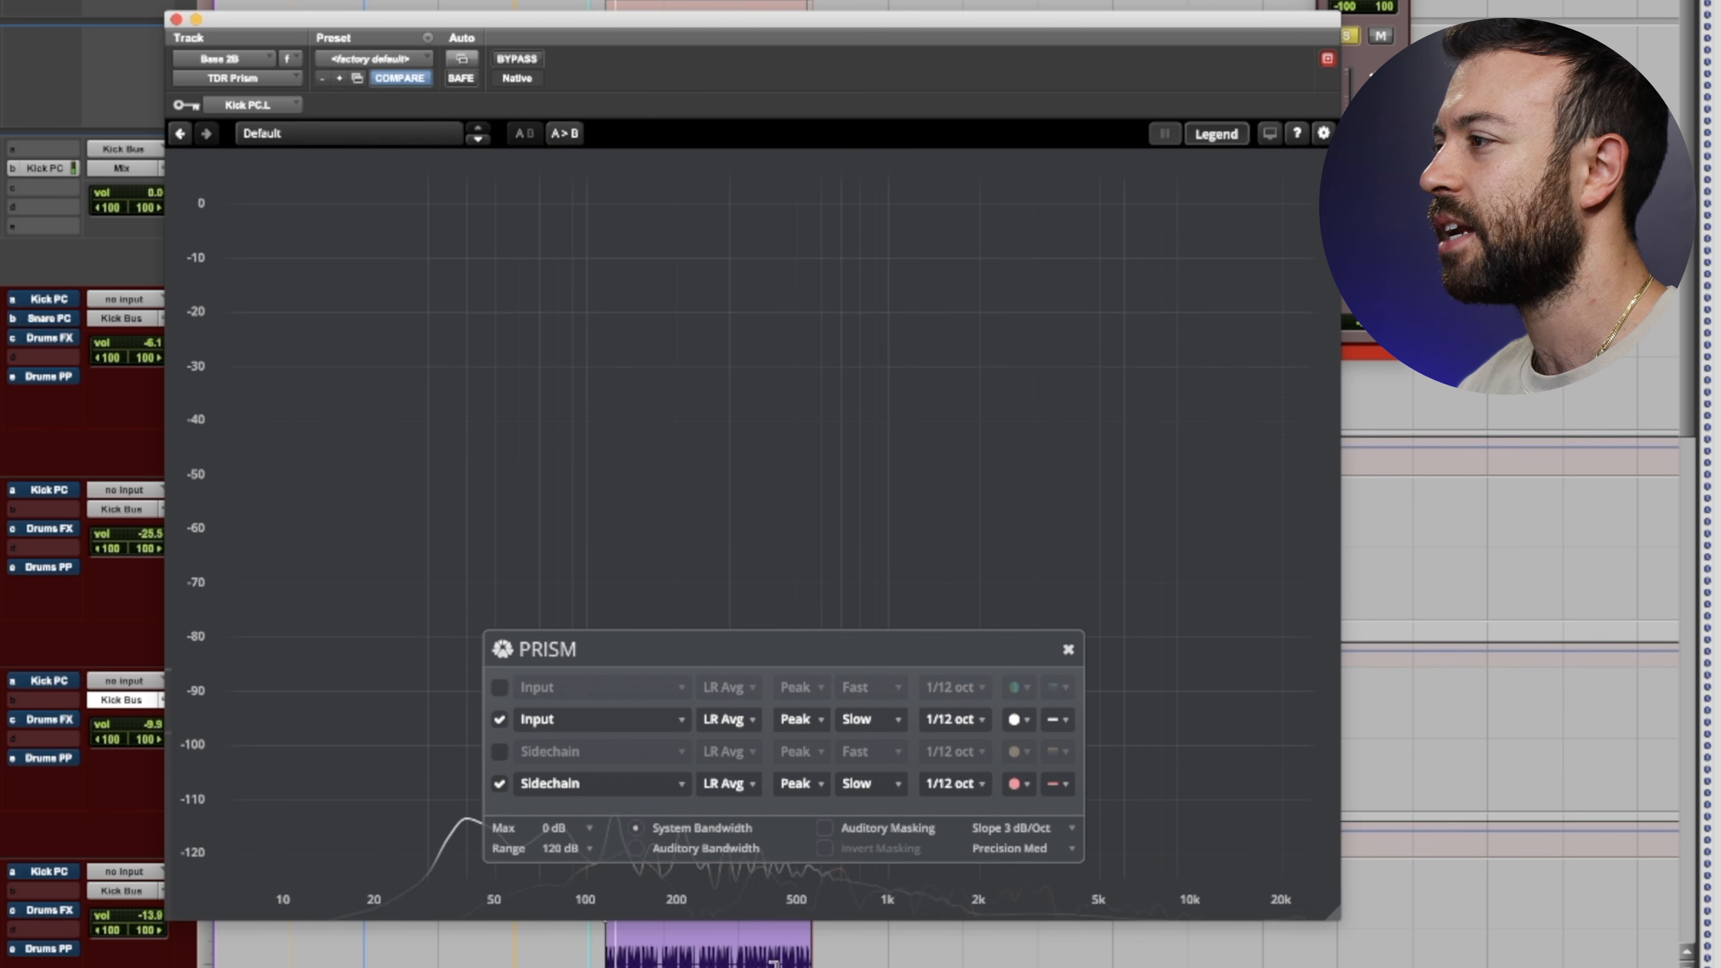
# - Set the analyzer's Max level to -20 dB and its Range to 60 dB
pyautogui.click(589, 835)
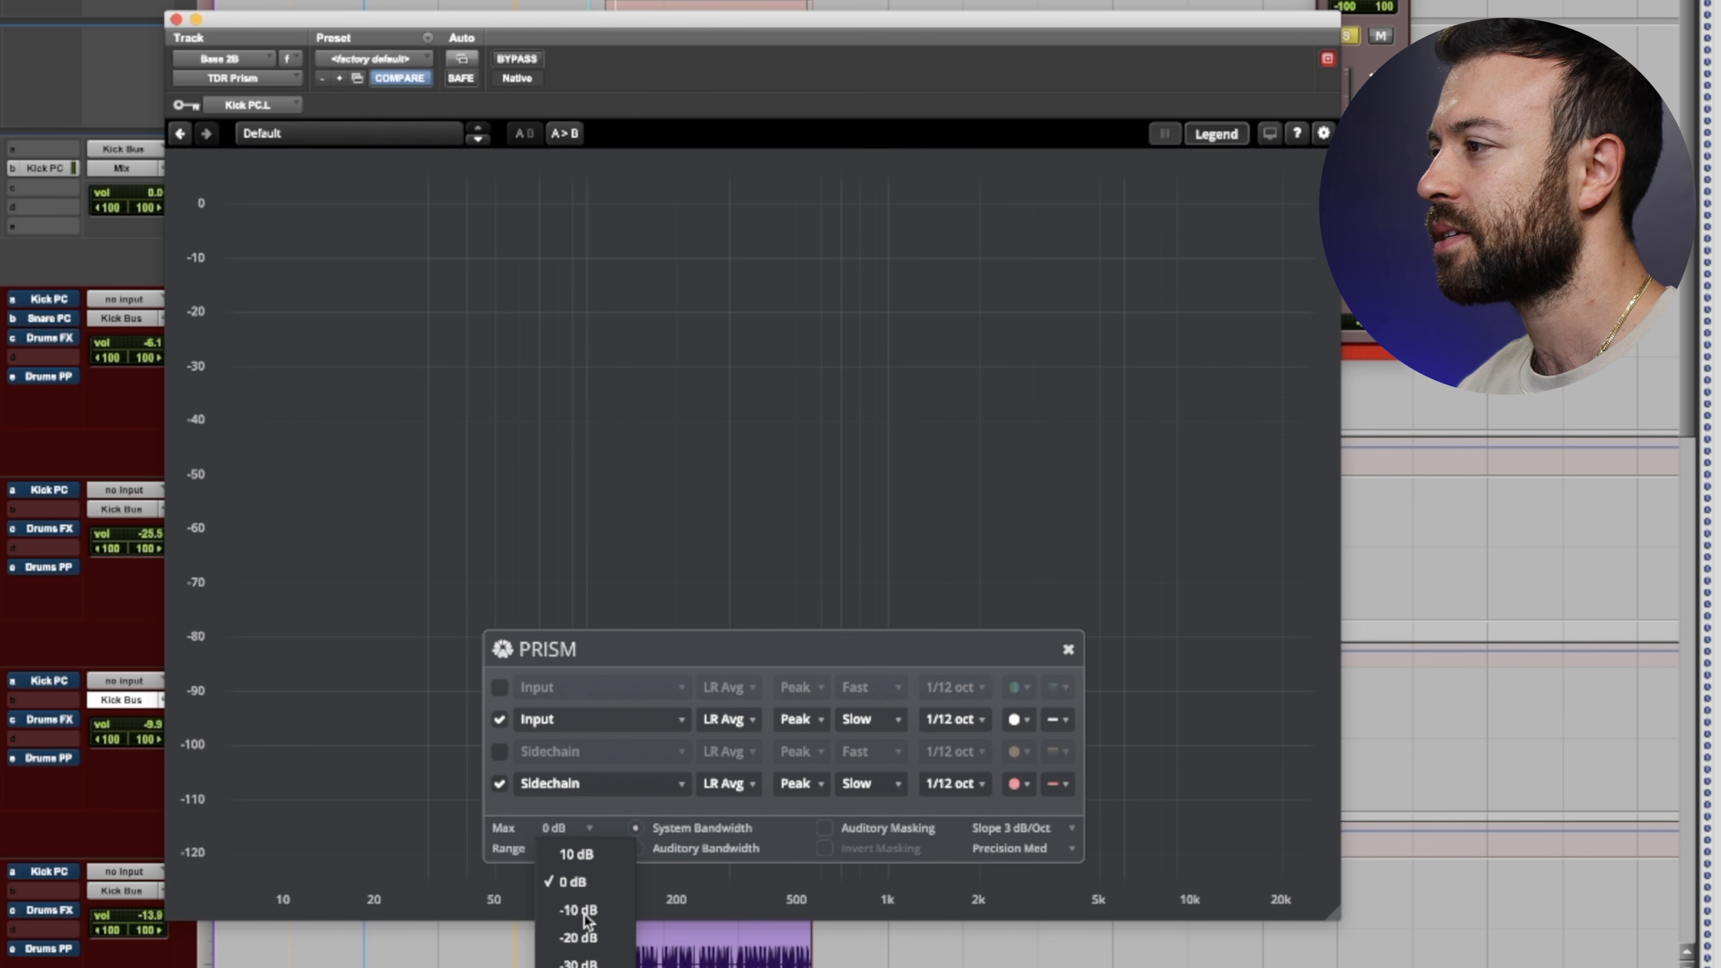
pyautogui.click(579, 932)
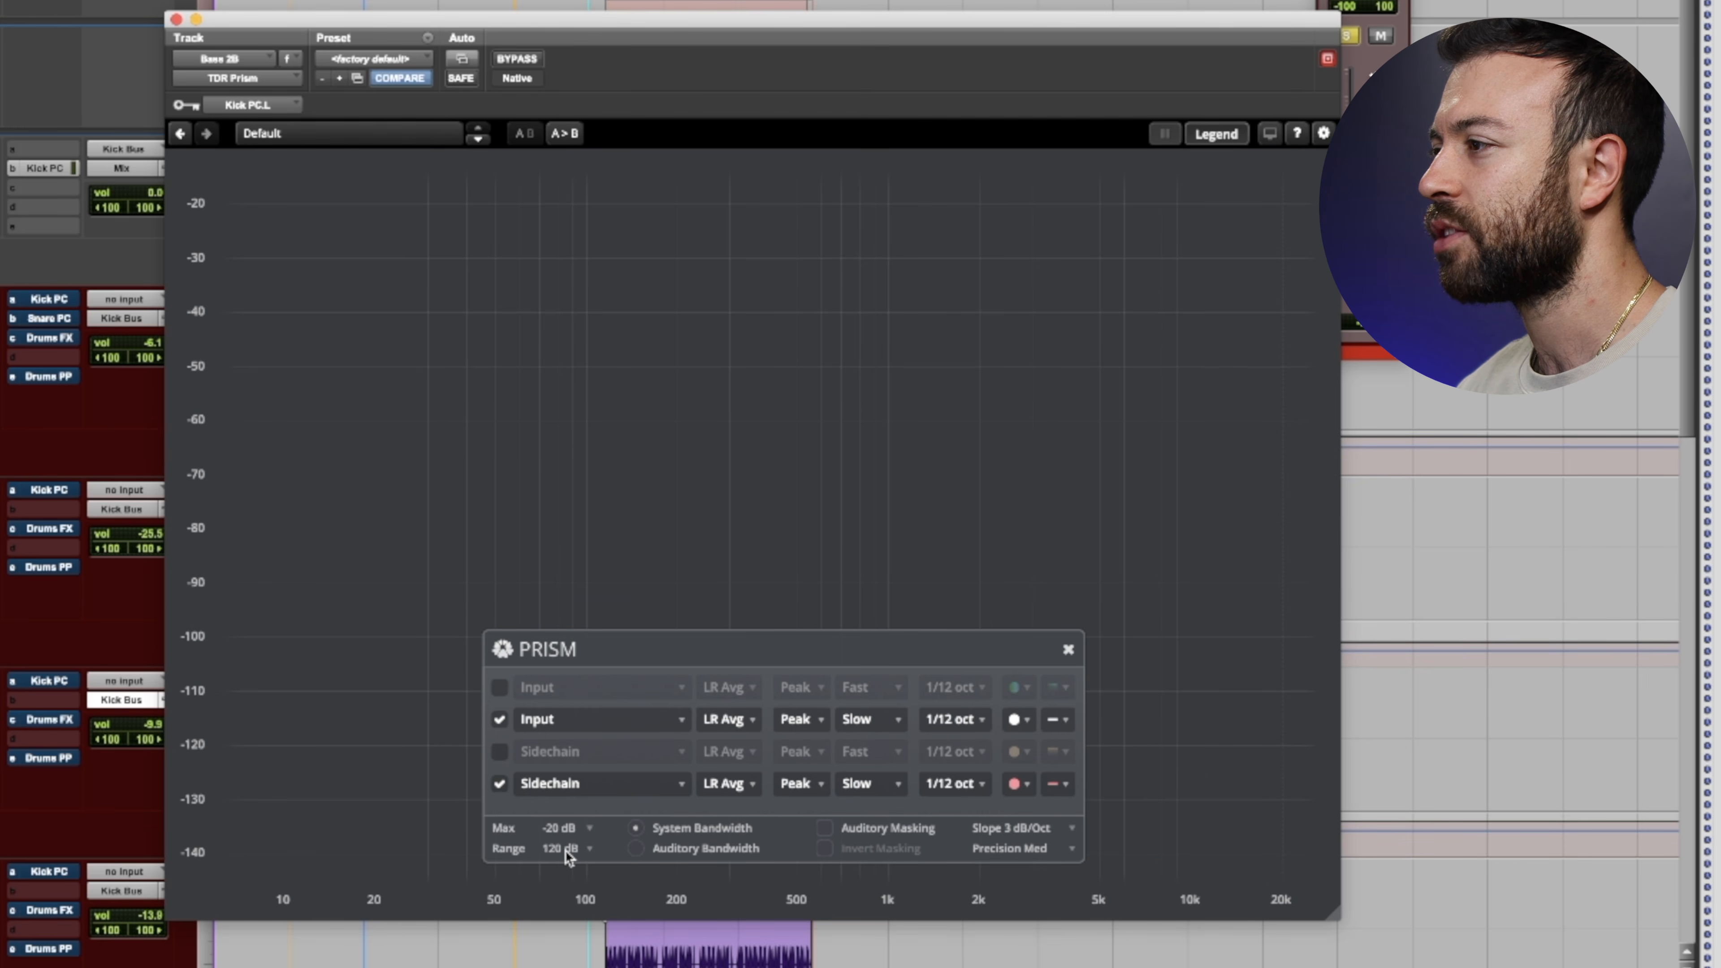
pyautogui.click(564, 850)
pyautogui.click(563, 684)
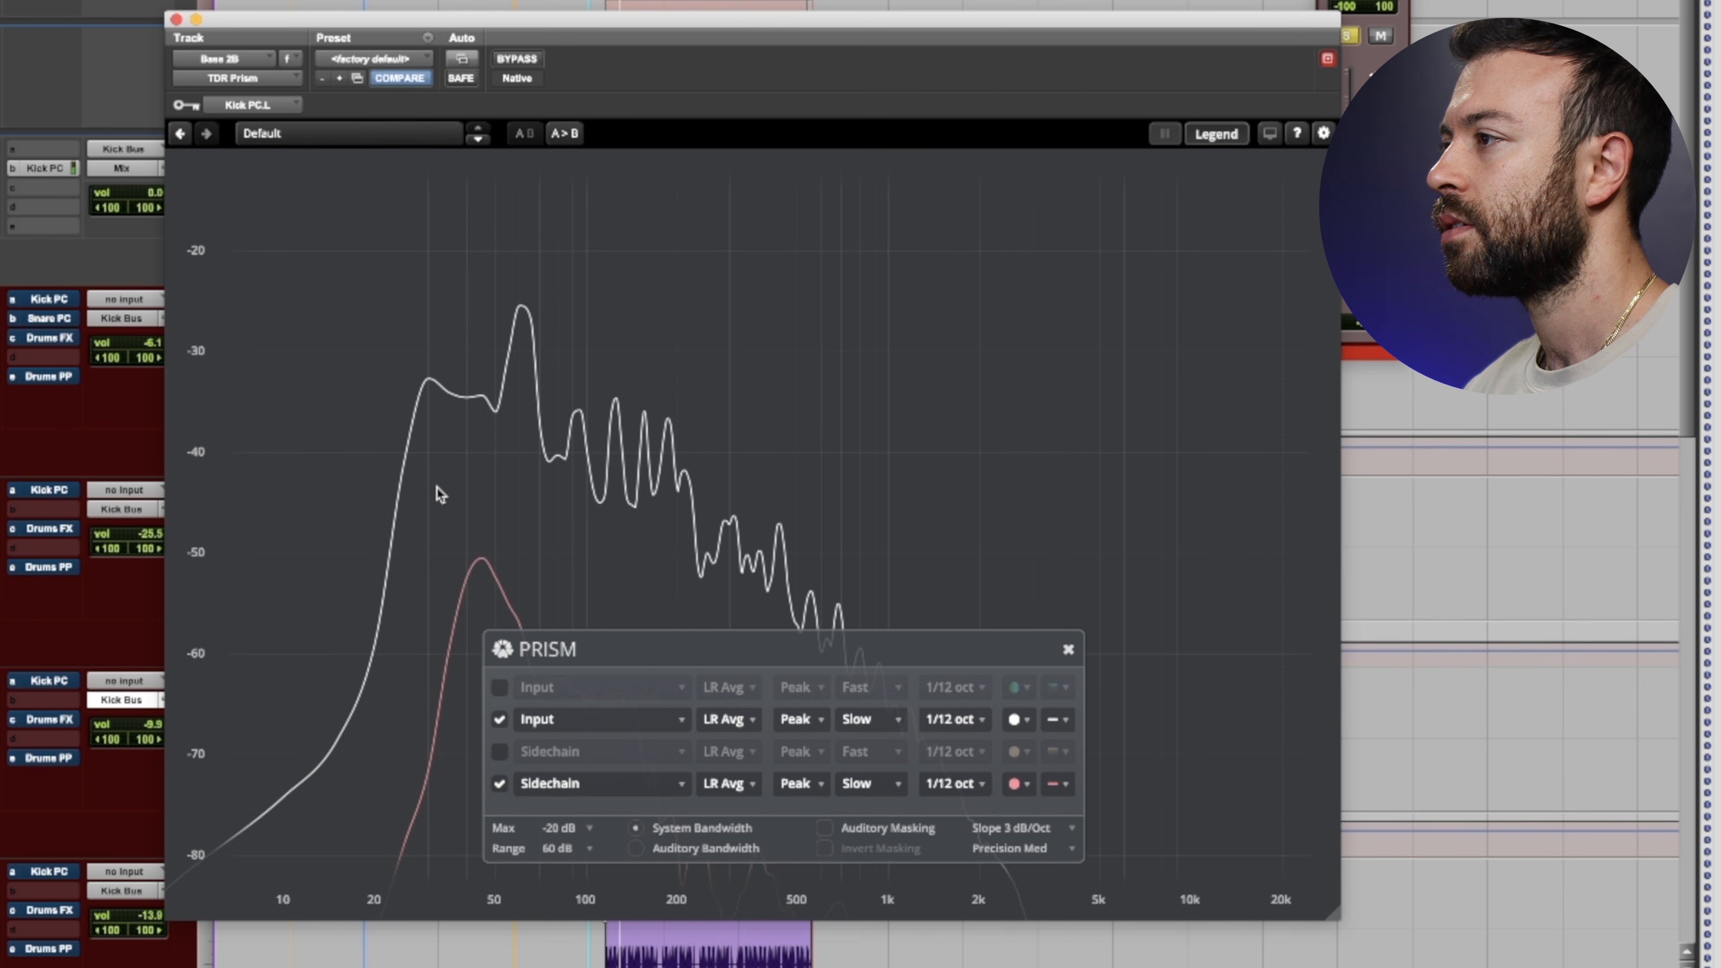
# - Examine the low-frequency region of the bass and kick spectra at closer scale, restoring the full frequency span
pyautogui.scroll(5, 515, 385)
pyautogui.scroll(-5, 519, 389)
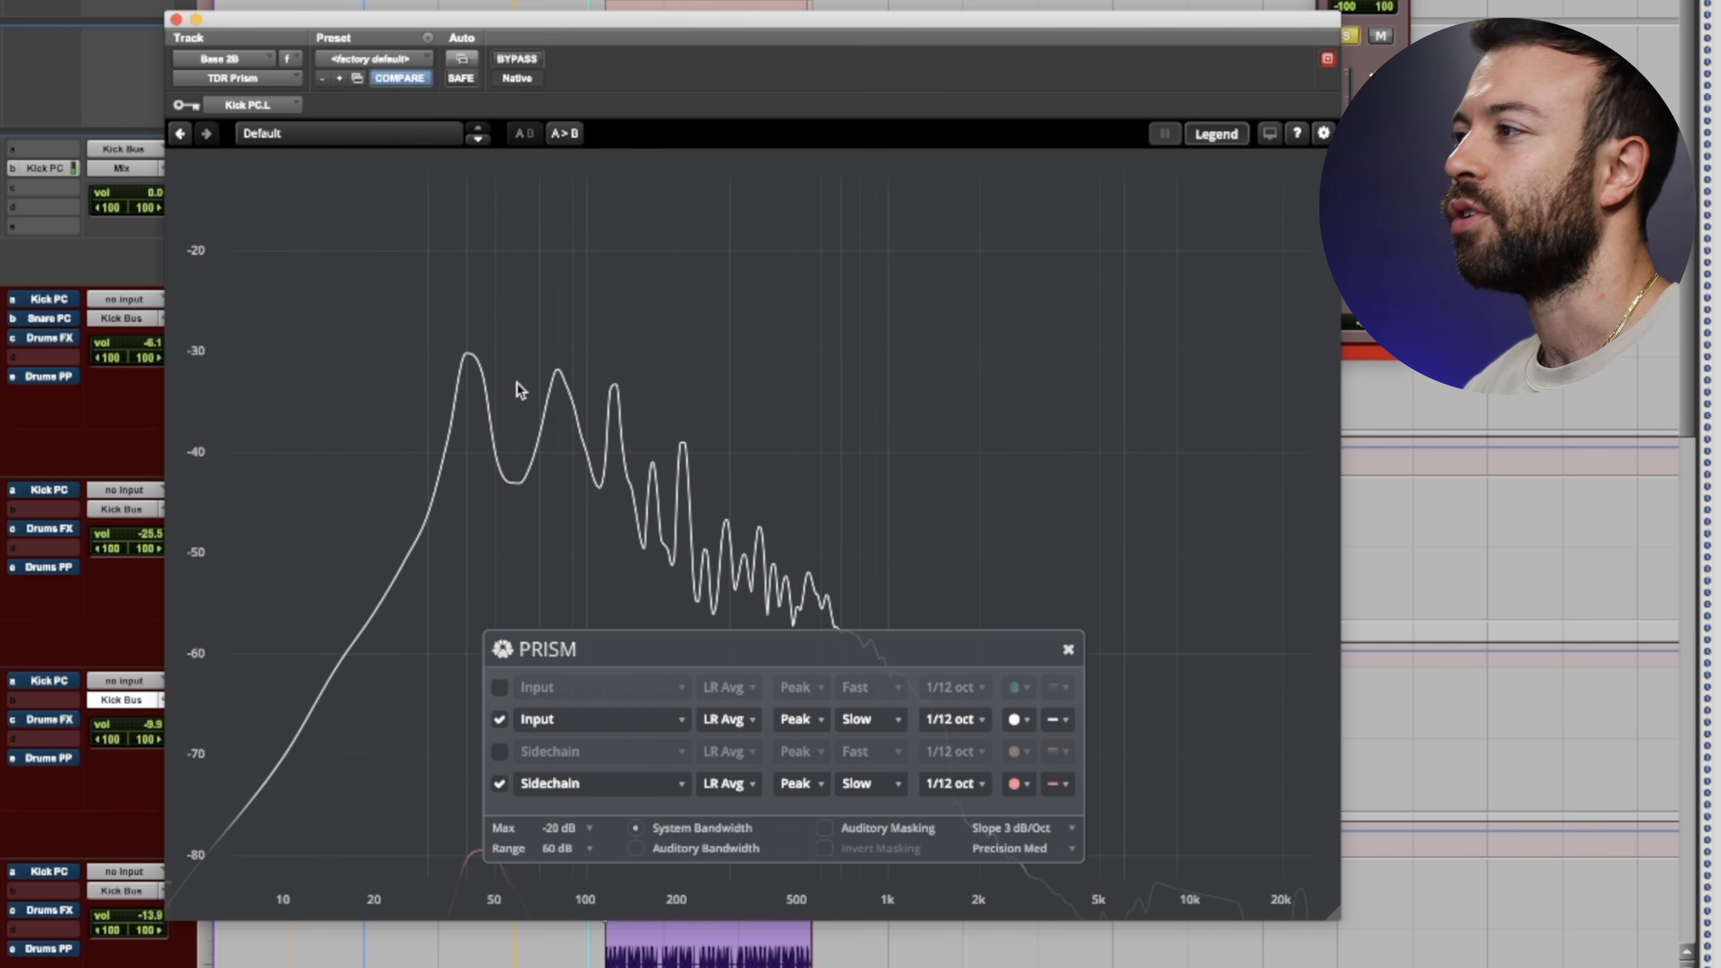
pyautogui.press('space')
pyautogui.scroll(5, 496, 386)
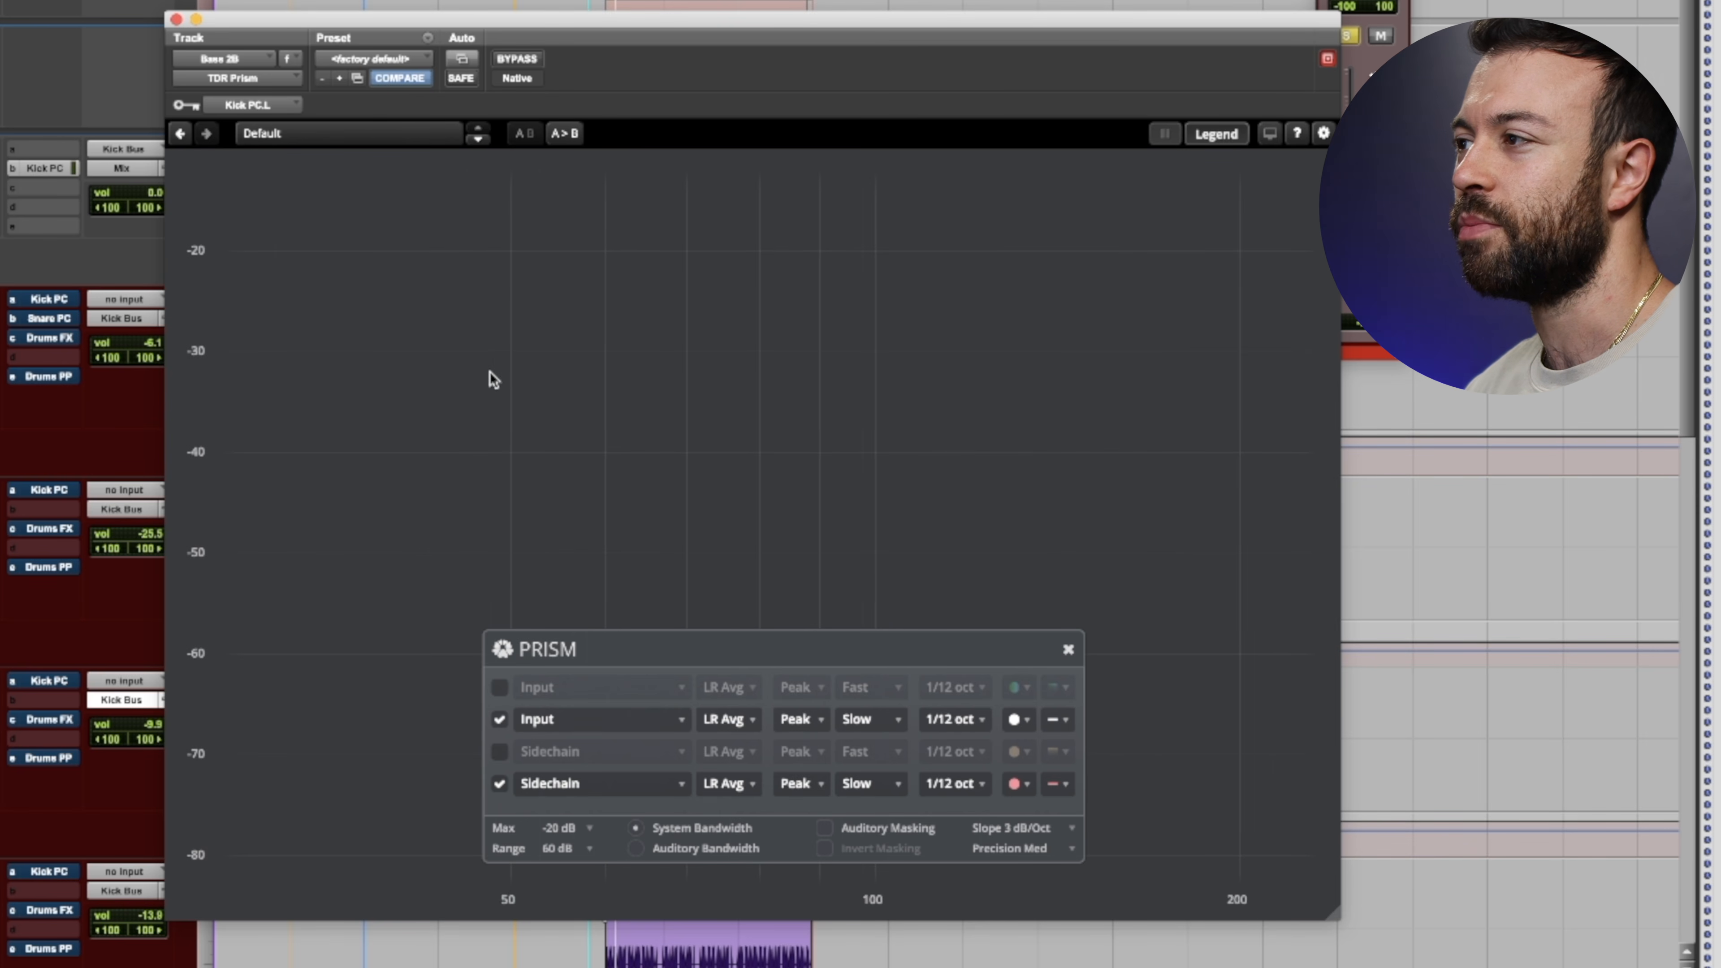
pyautogui.hscroll(-5, 621, 373)
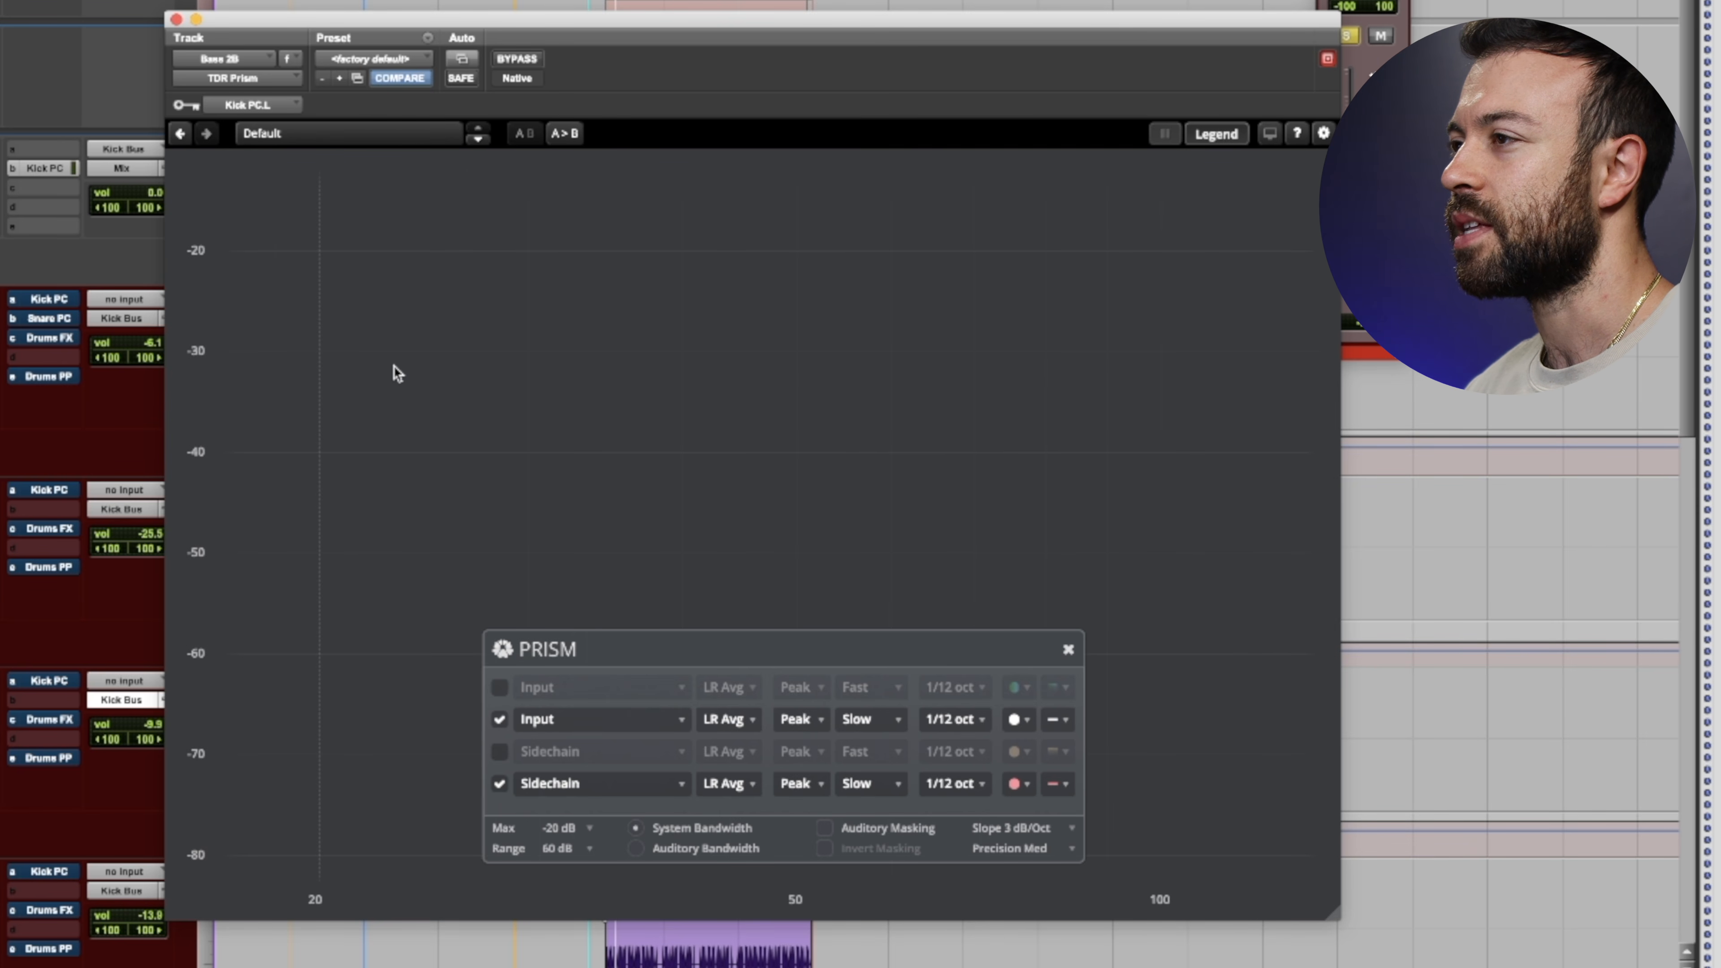
pyautogui.scroll(-5, 396, 373)
# - Move the Prism legend panel clear of the low-frequency curves during a short playback
pyautogui.press('space')
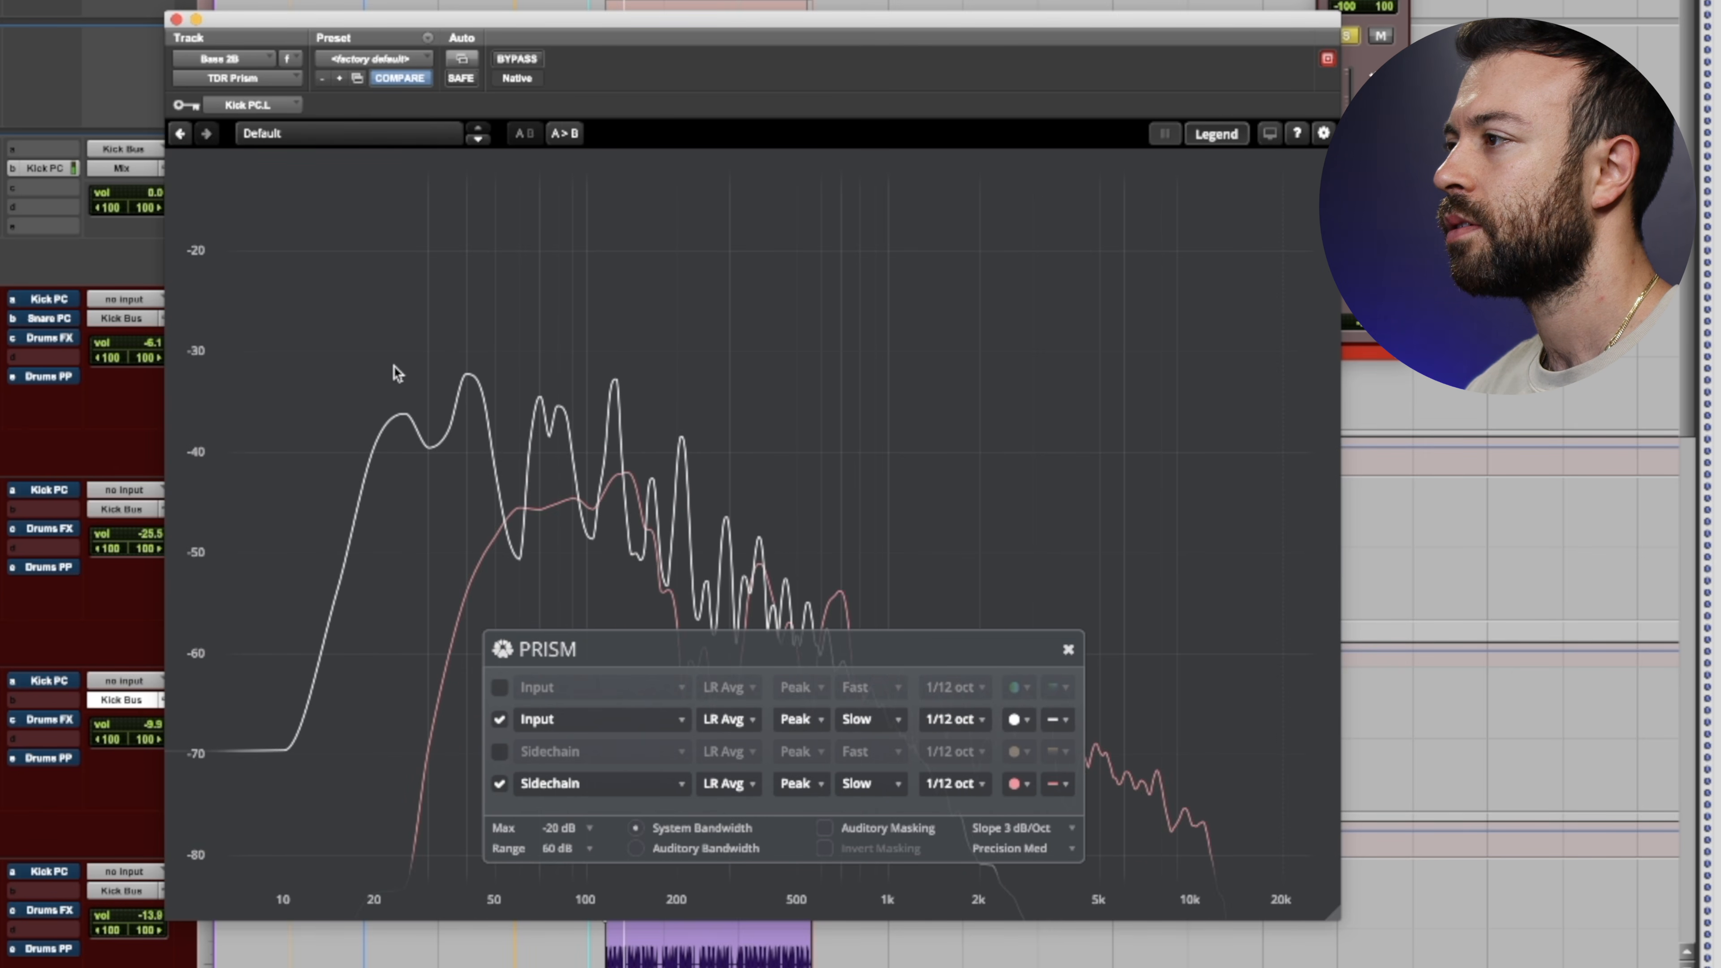
pyautogui.moveTo(651, 667); pyautogui.dragTo(860, 198)
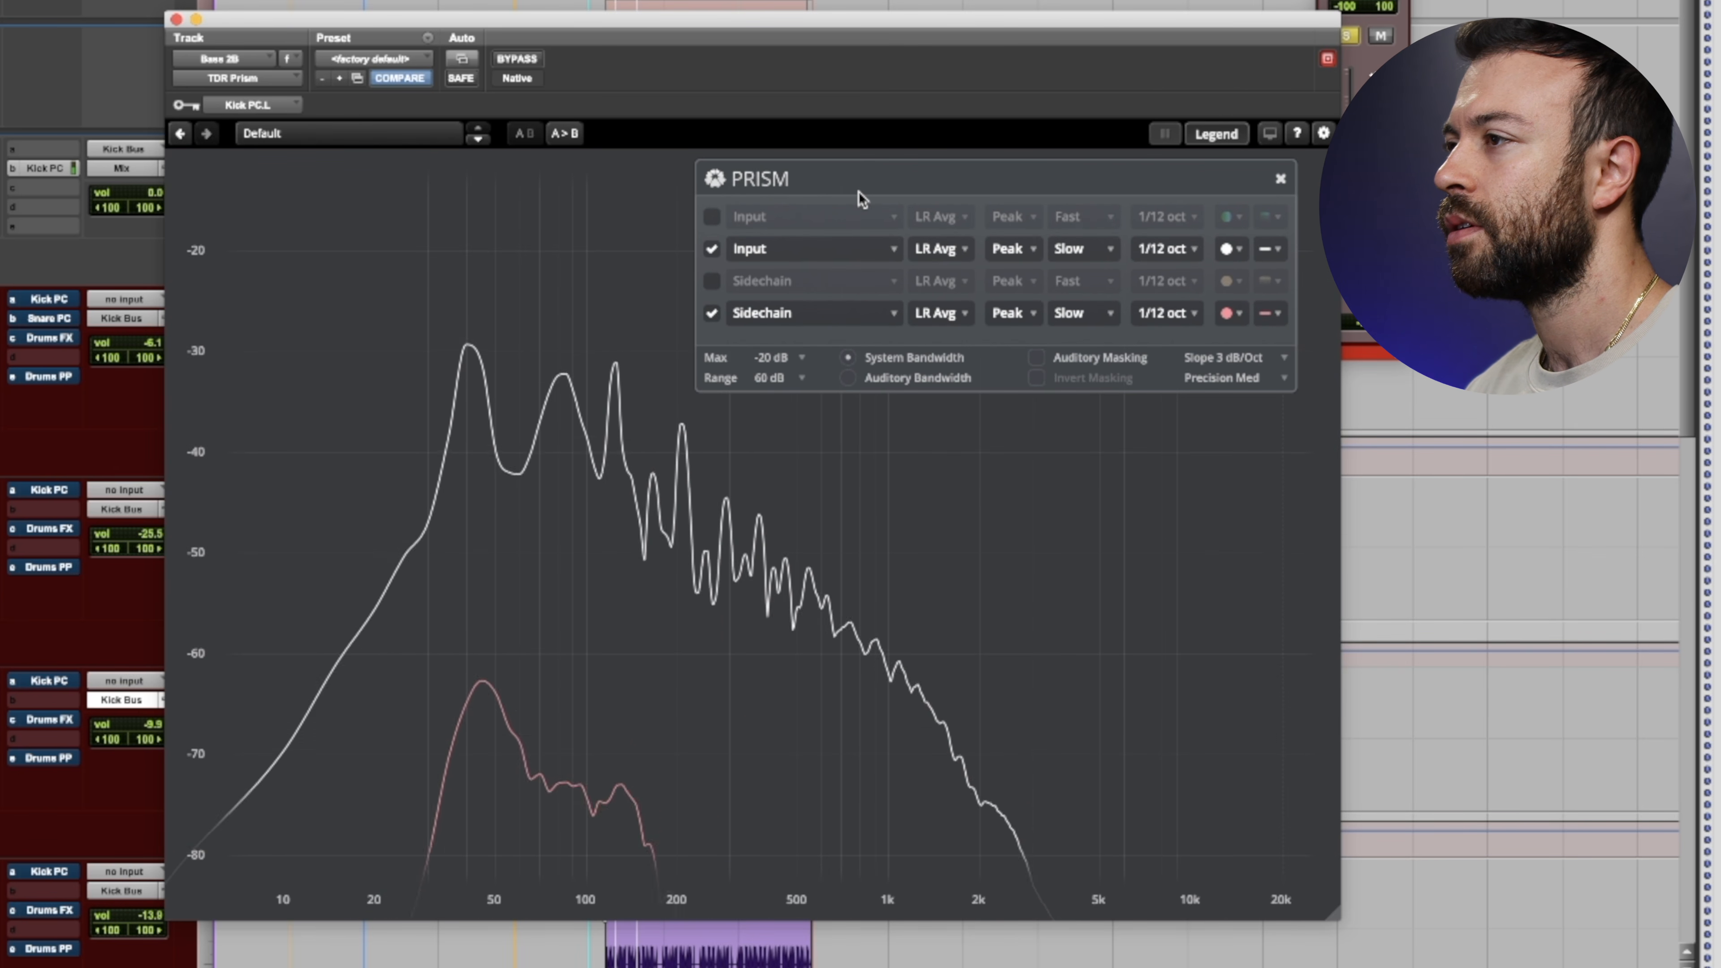
pyautogui.press('space')
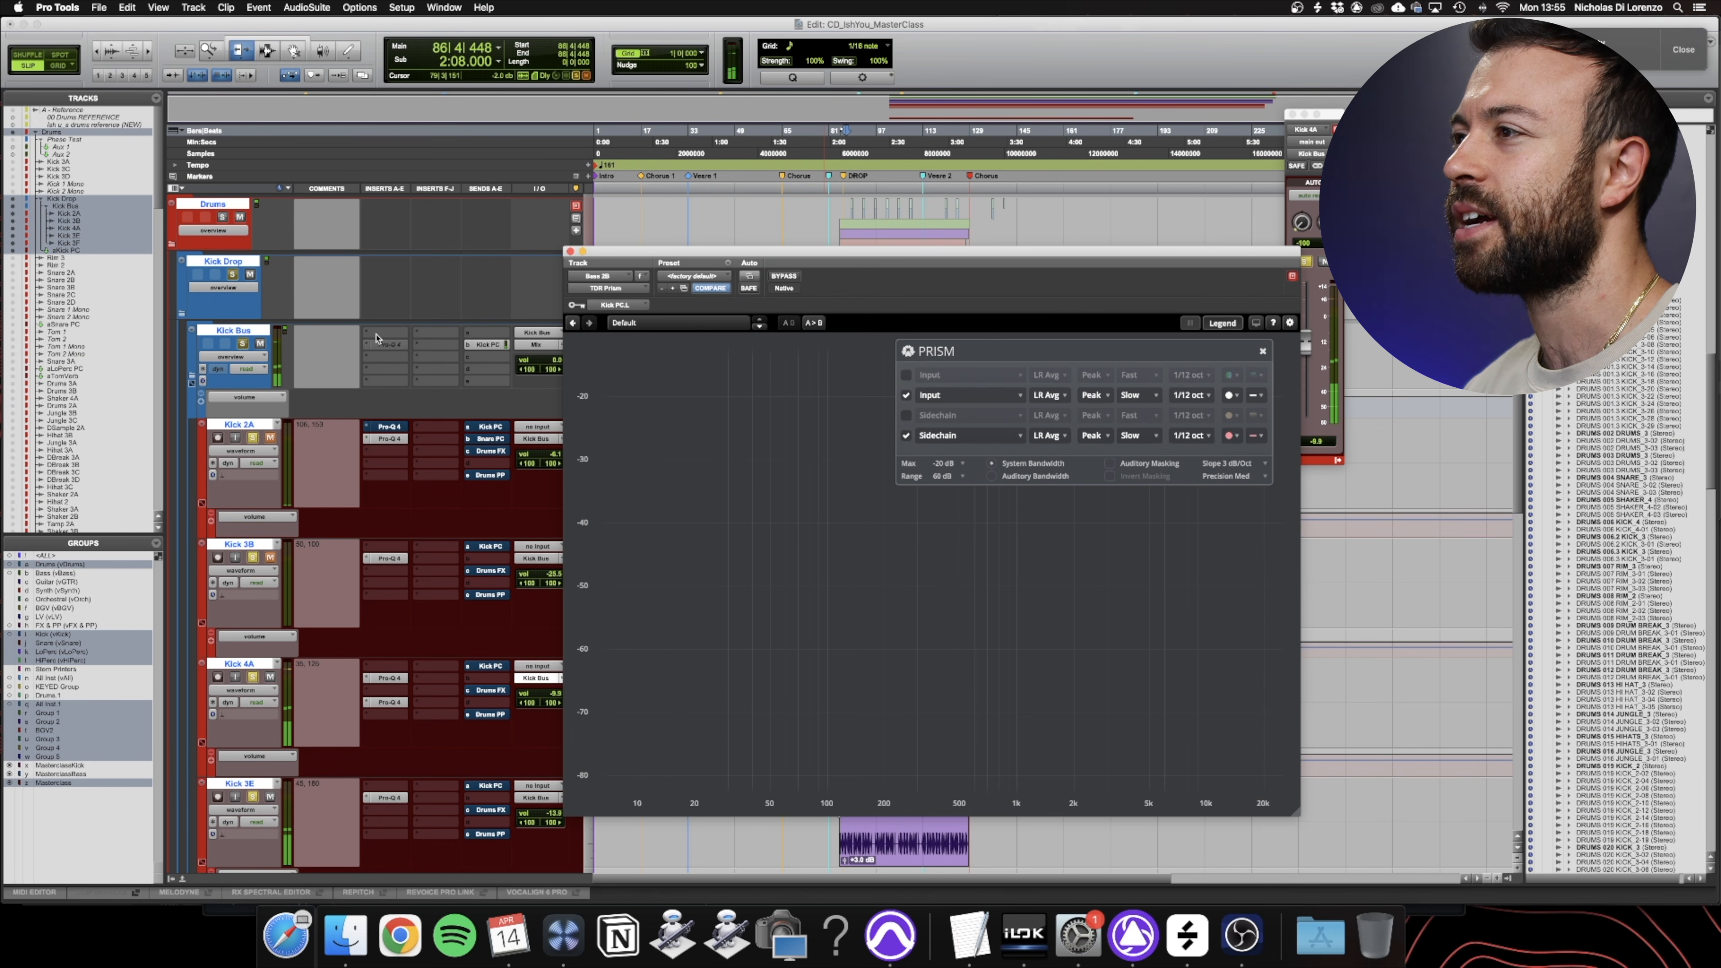
# - Insert FabFilter Pro-Q 4 (stereo) in the first insert slot of the Kick Bus track
pyautogui.click(381, 320)
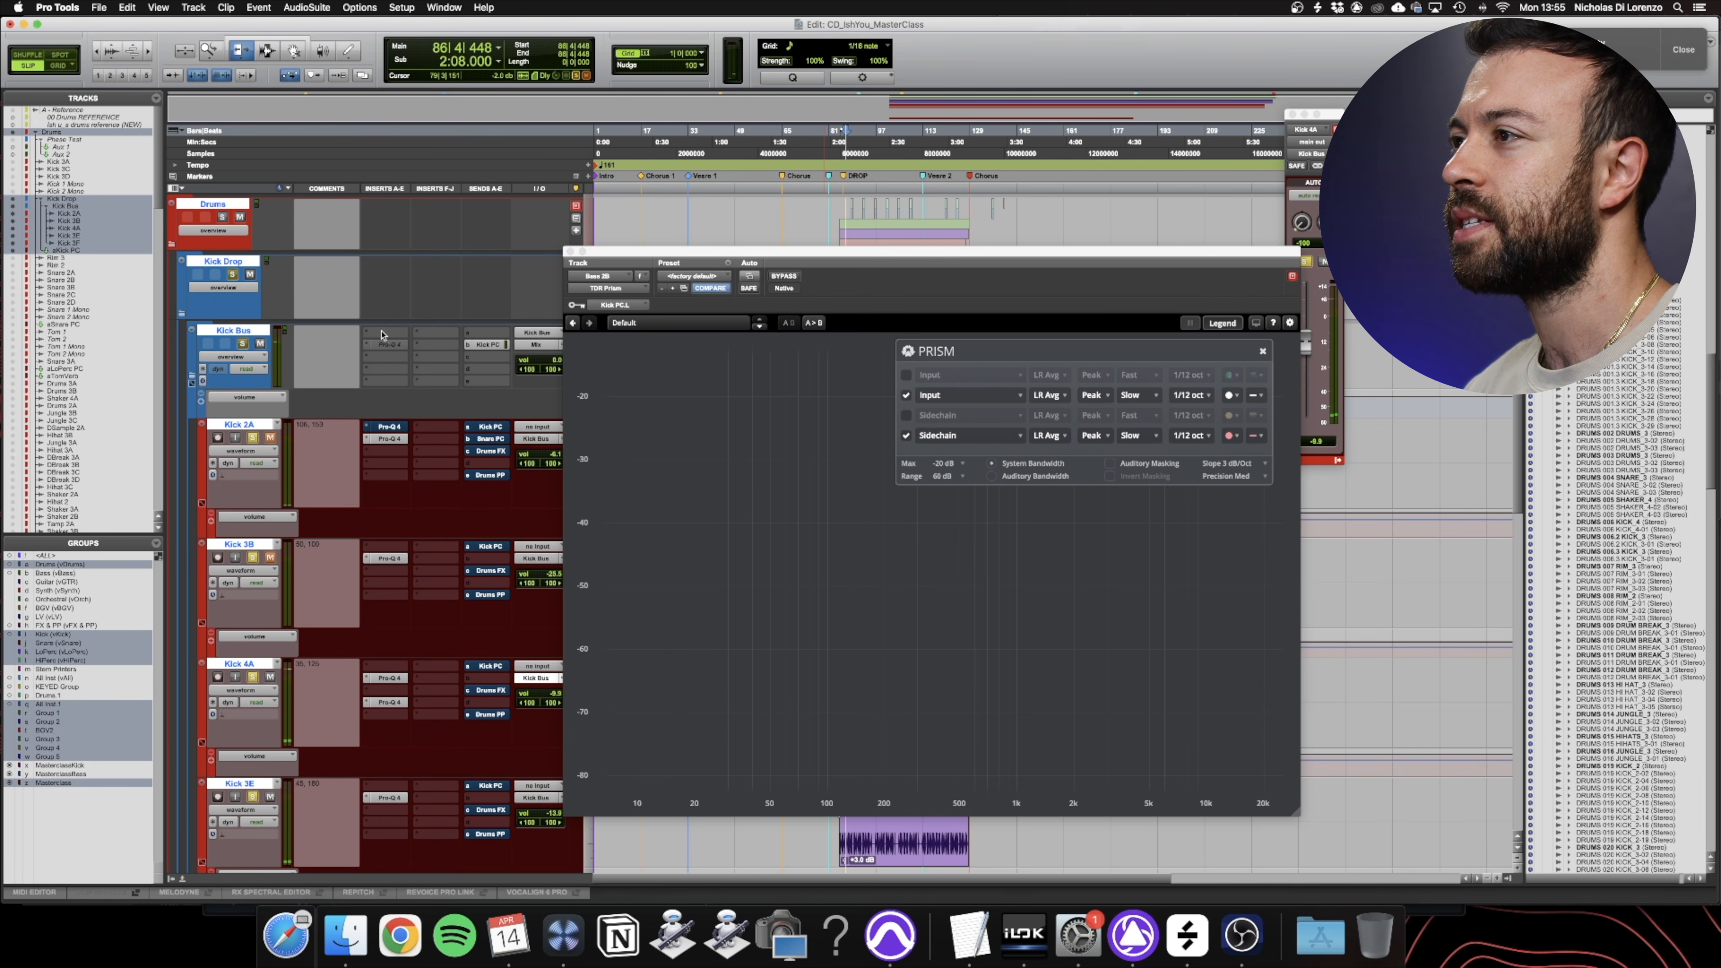
pyautogui.click(381, 332)
pyautogui.click(390, 309)
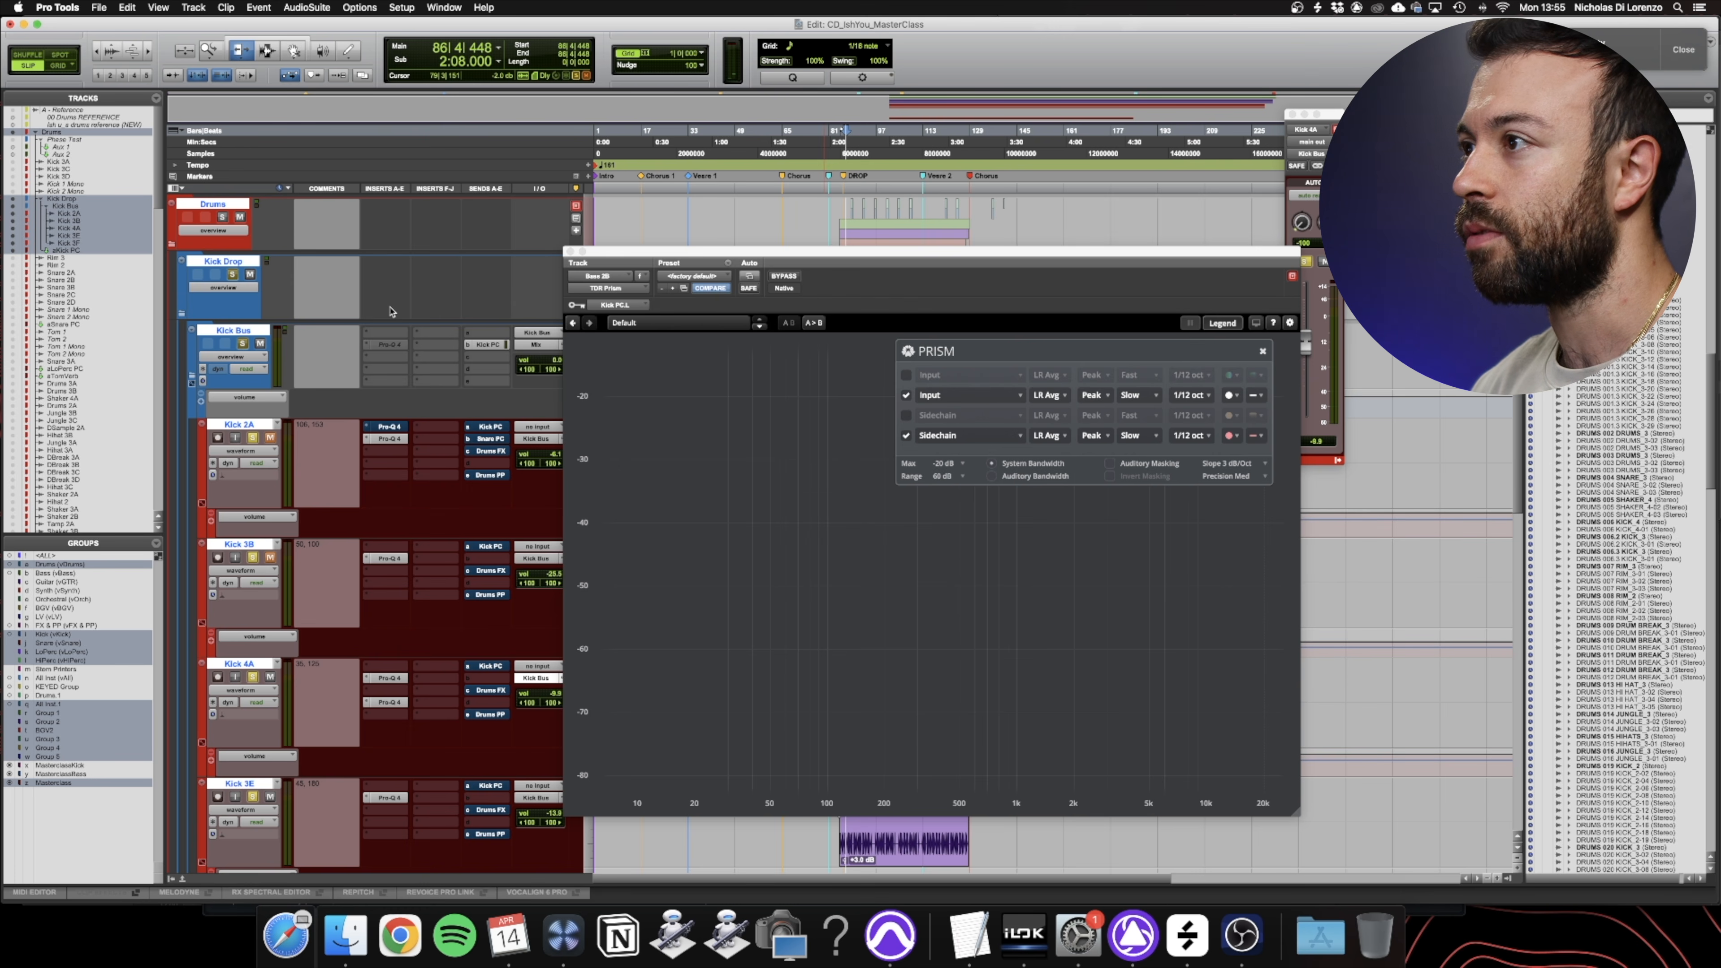
pyautogui.click(385, 332)
pyautogui.write('pro-q 4')
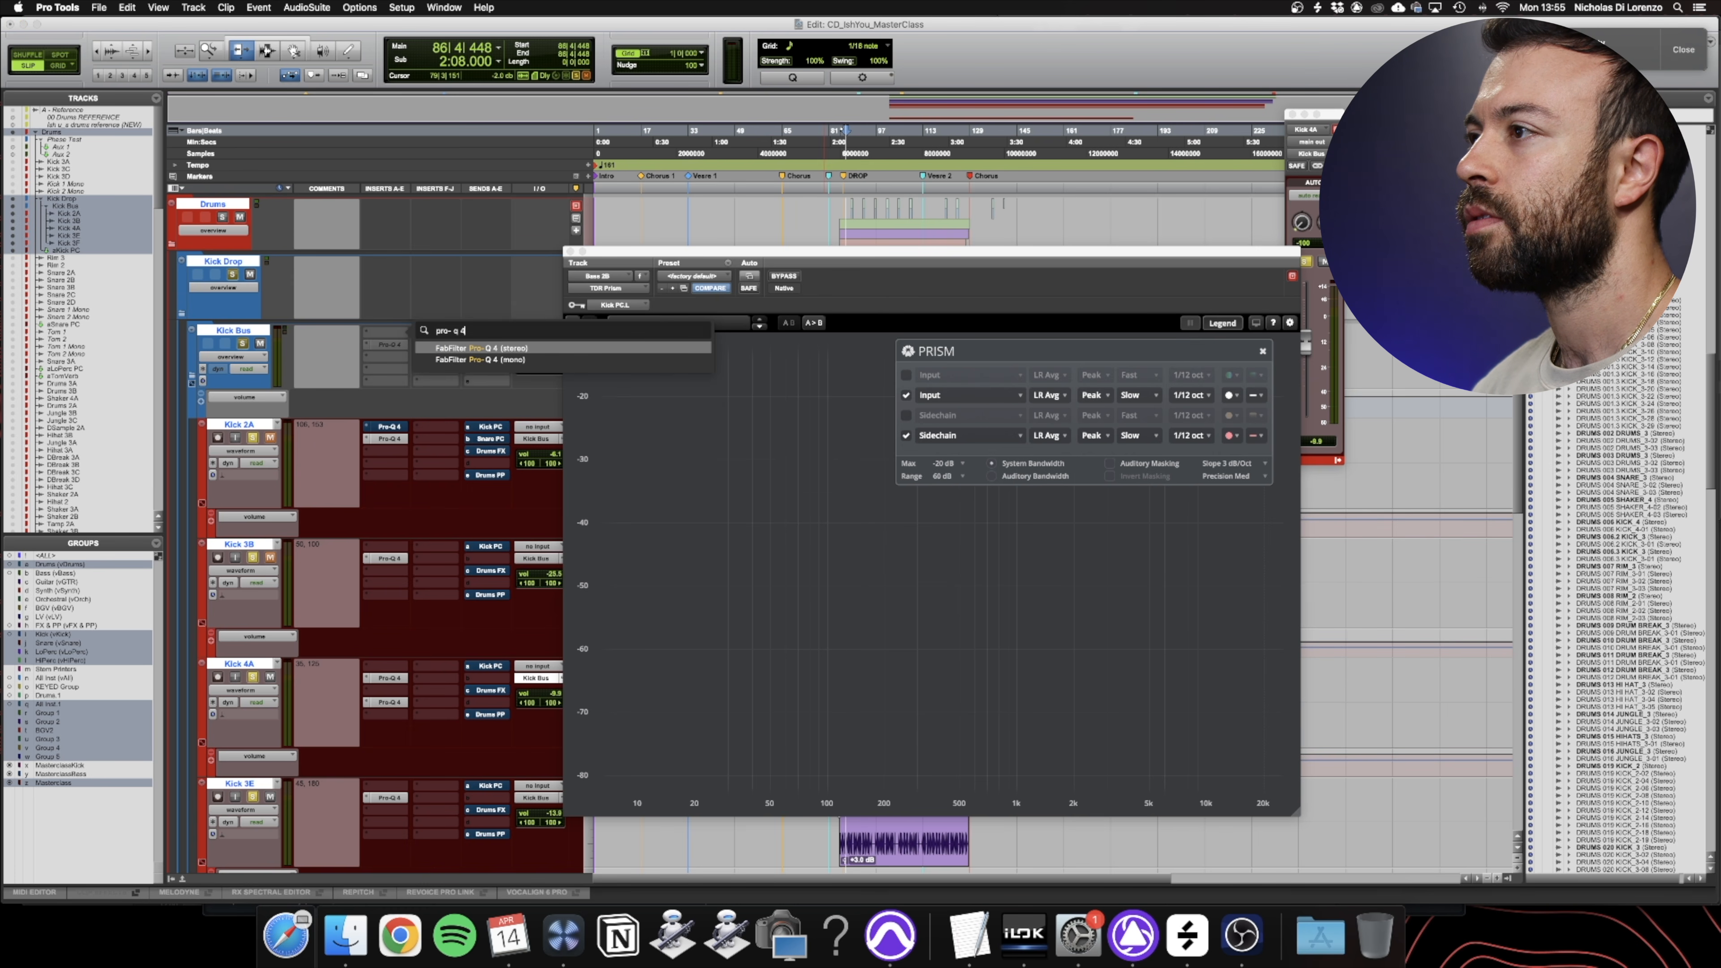
pyautogui.press('Return')
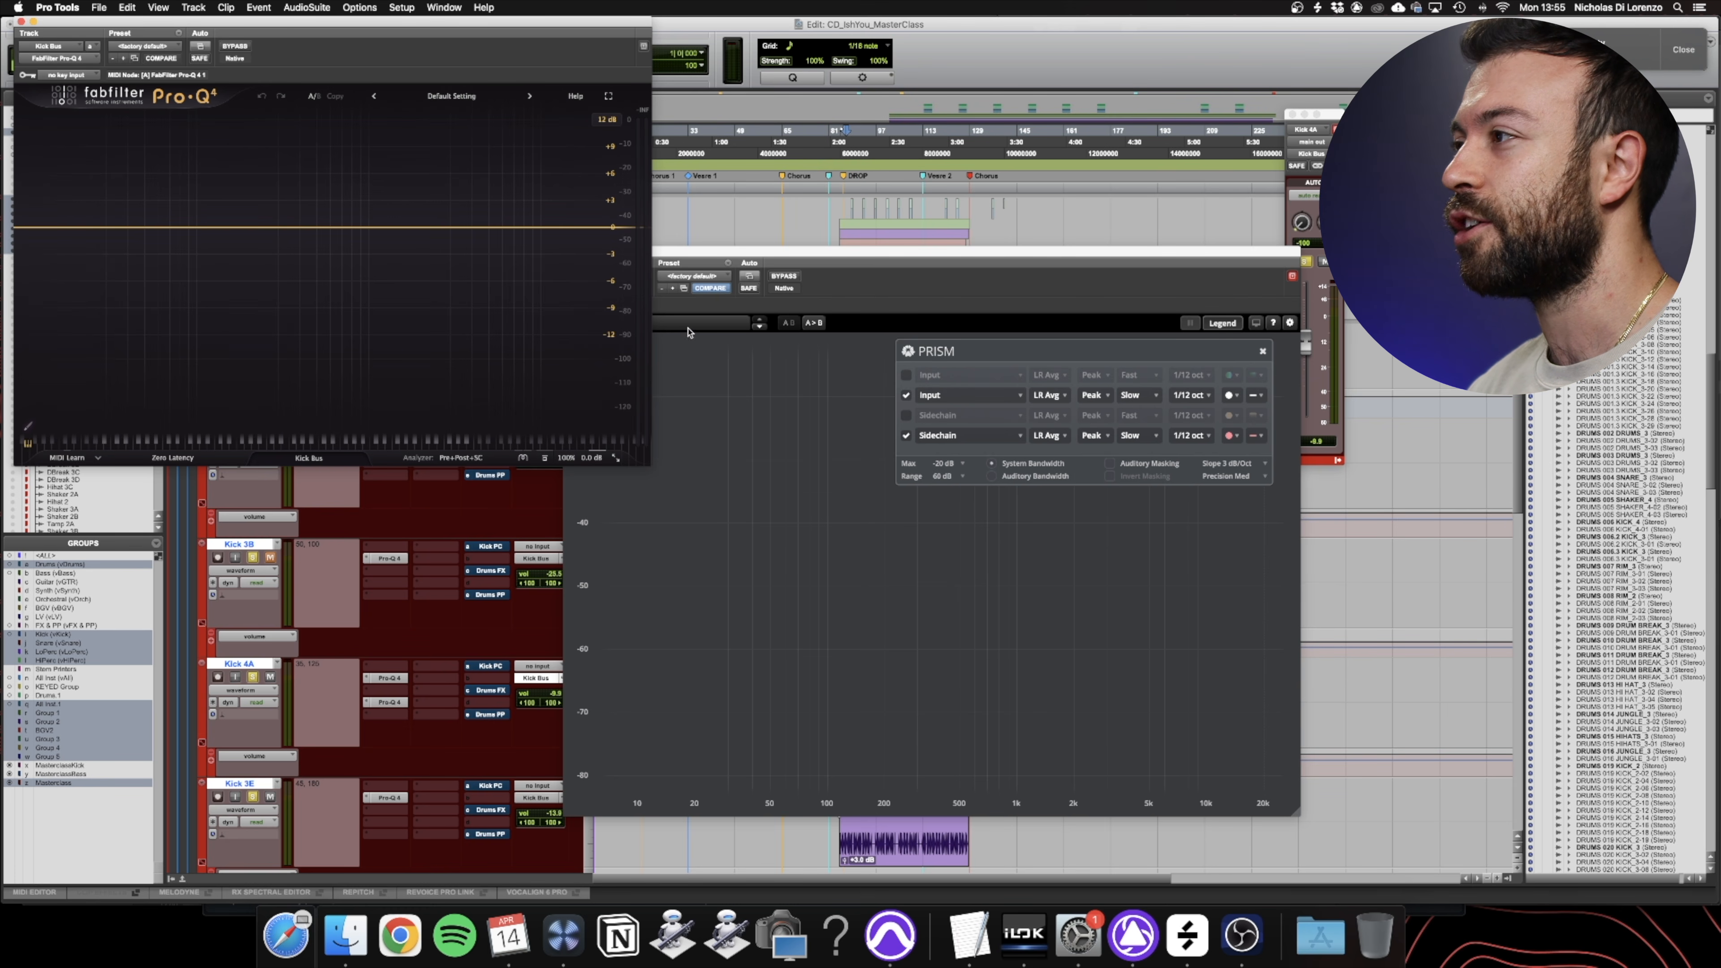
# - Bring the Prism window to the front, select the opening part of the DROP section and start playback
pyautogui.click(955, 266)
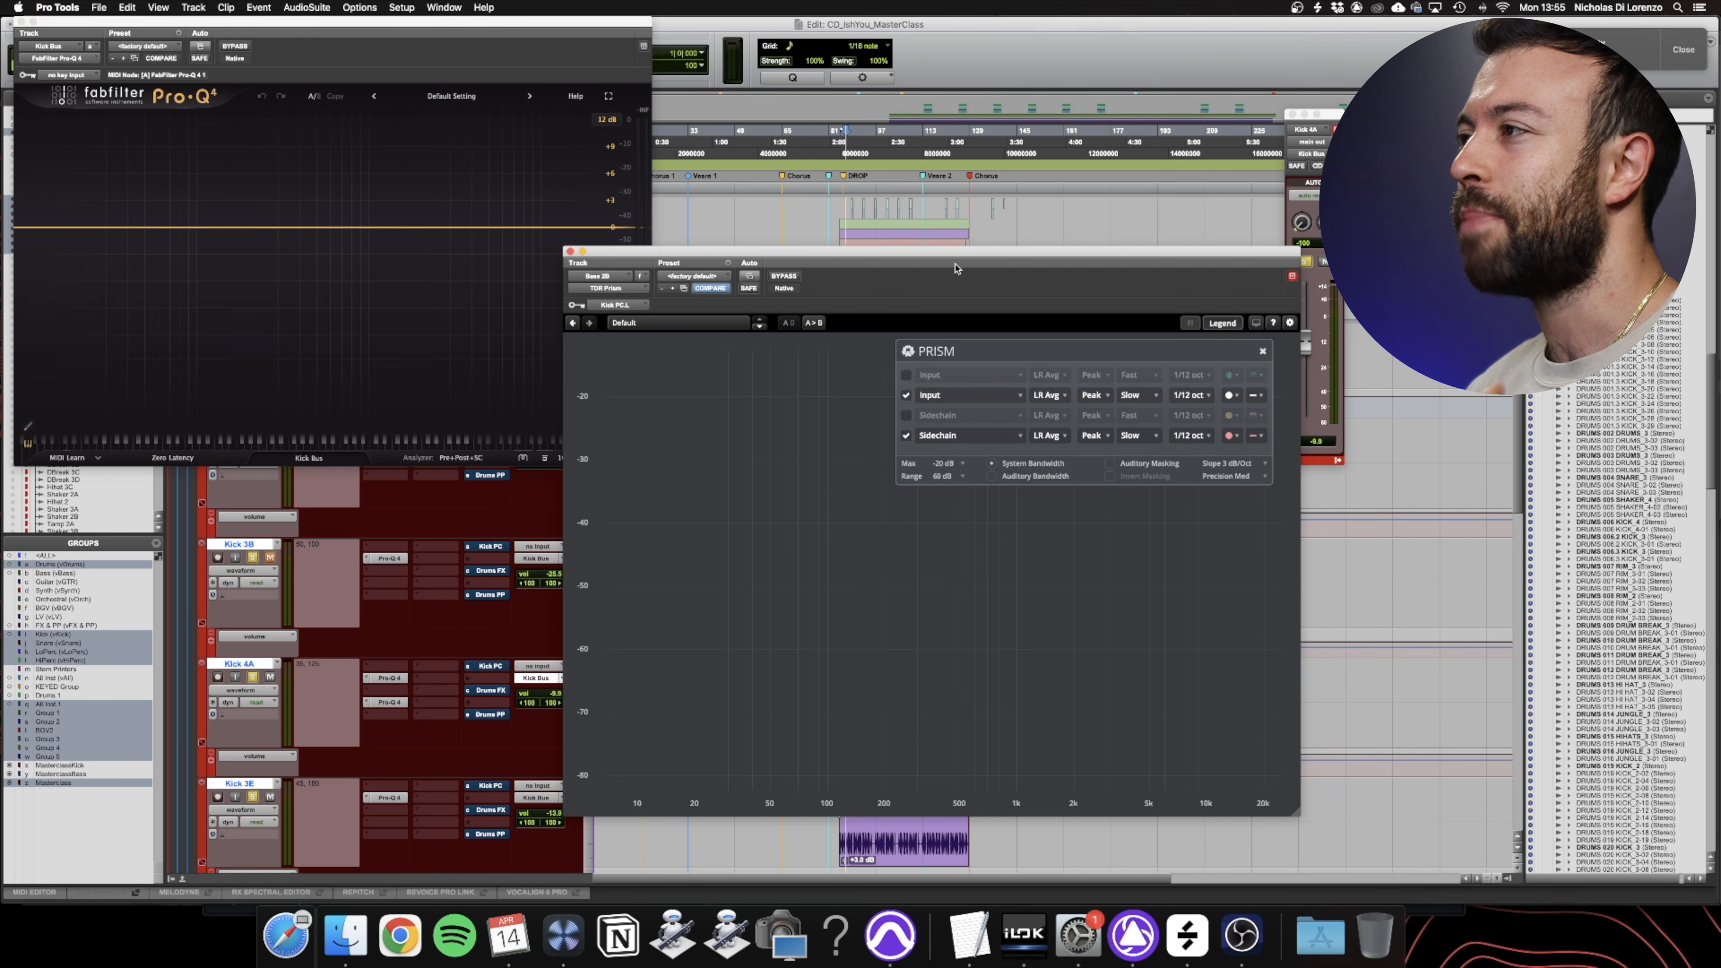
pyautogui.keyDown('shift'); pyautogui.click(872, 139); pyautogui.keyUp('shift')
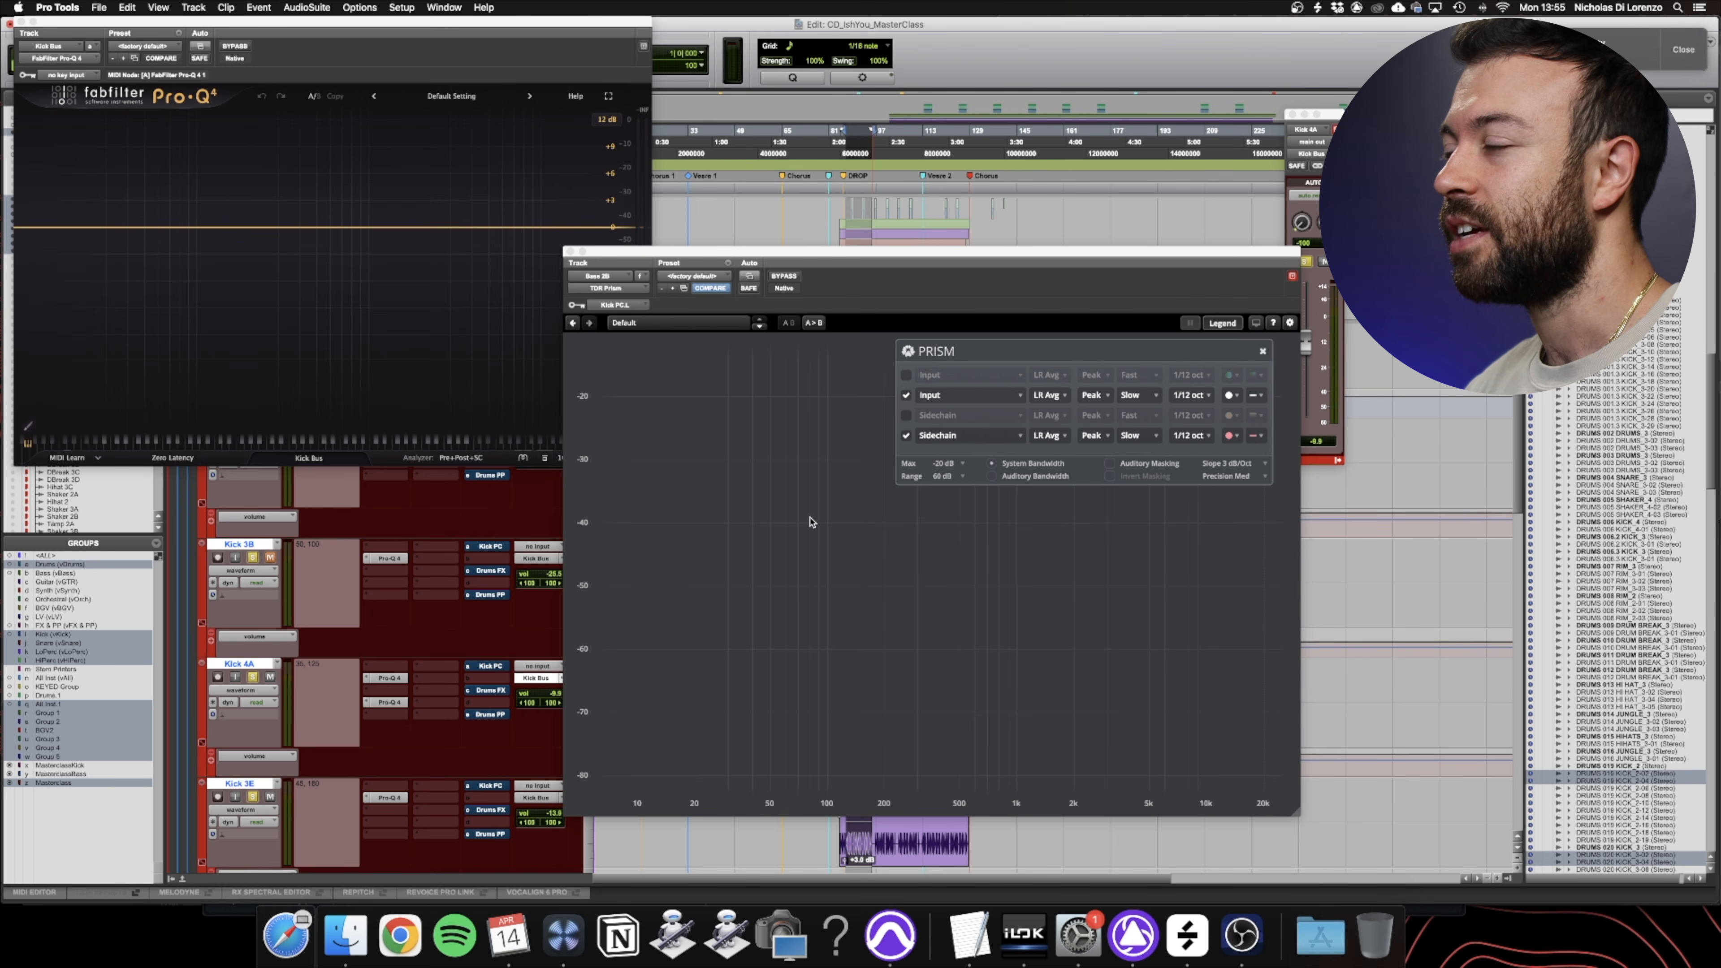
pyautogui.keyDown('shift'); pyautogui.click(884, 141); pyautogui.keyUp('shift')
pyautogui.press('space')
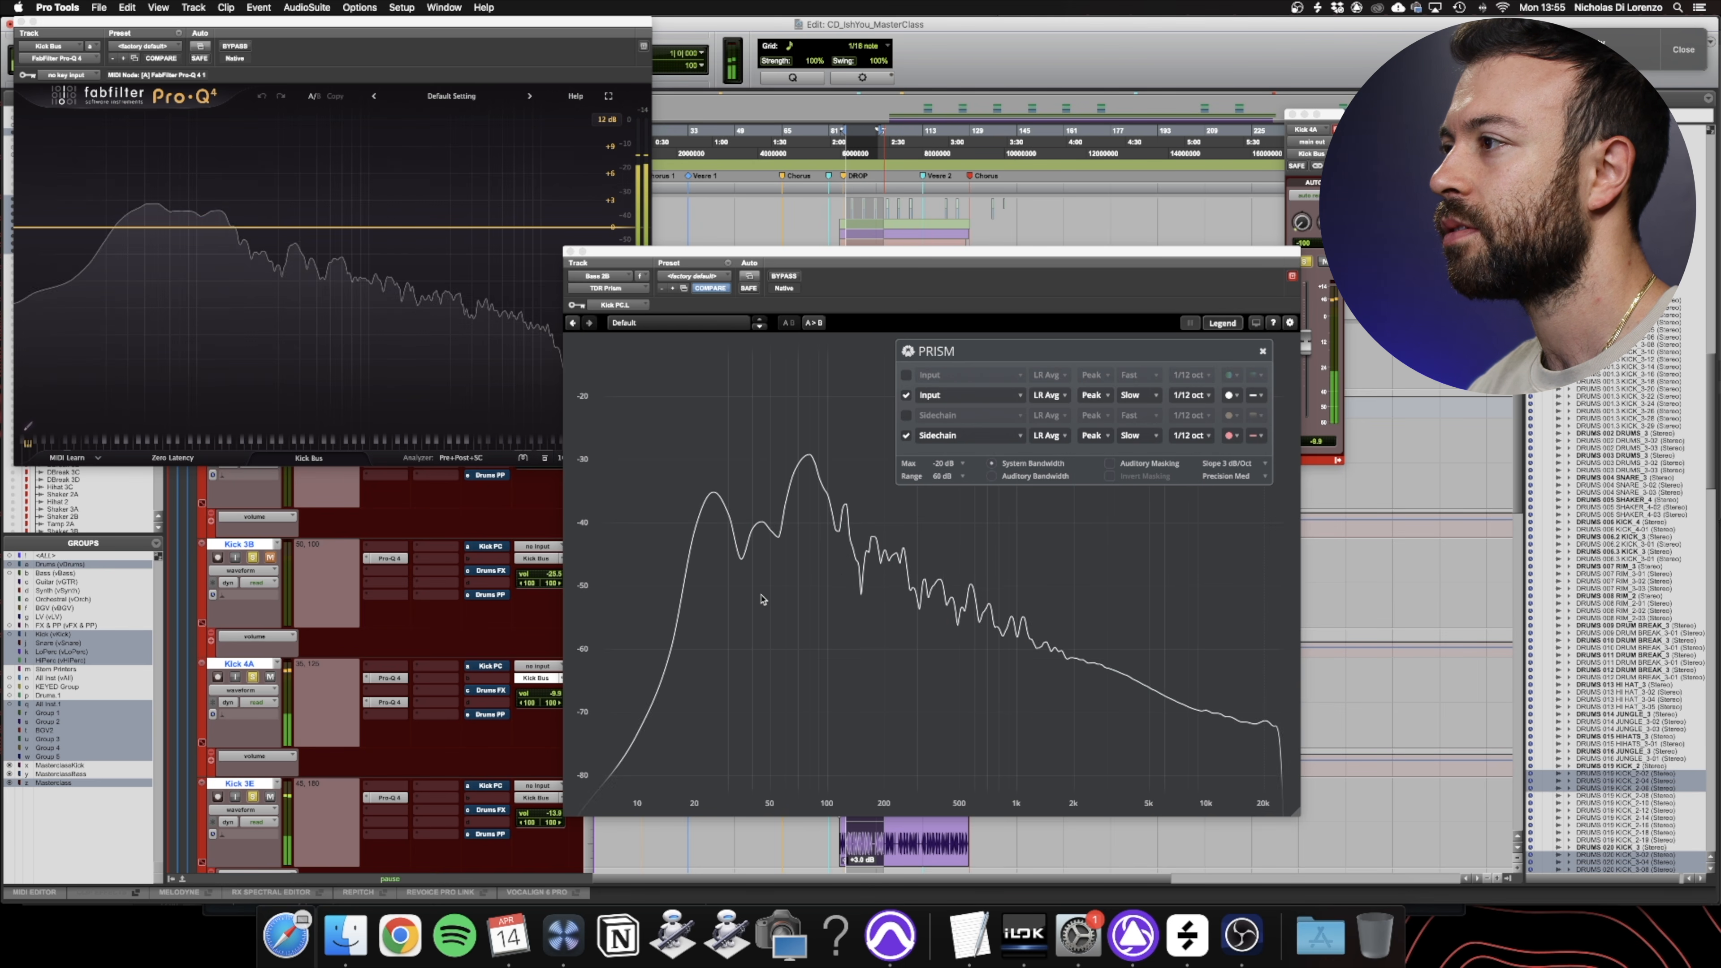
# - Compare the kick curve against the bass in Prism by toggling the Kick Bus Pro-Q 4 bypass with its output gain at +8.0 dB
pyautogui.click(784, 536)
pyautogui.moveTo(762, 507)
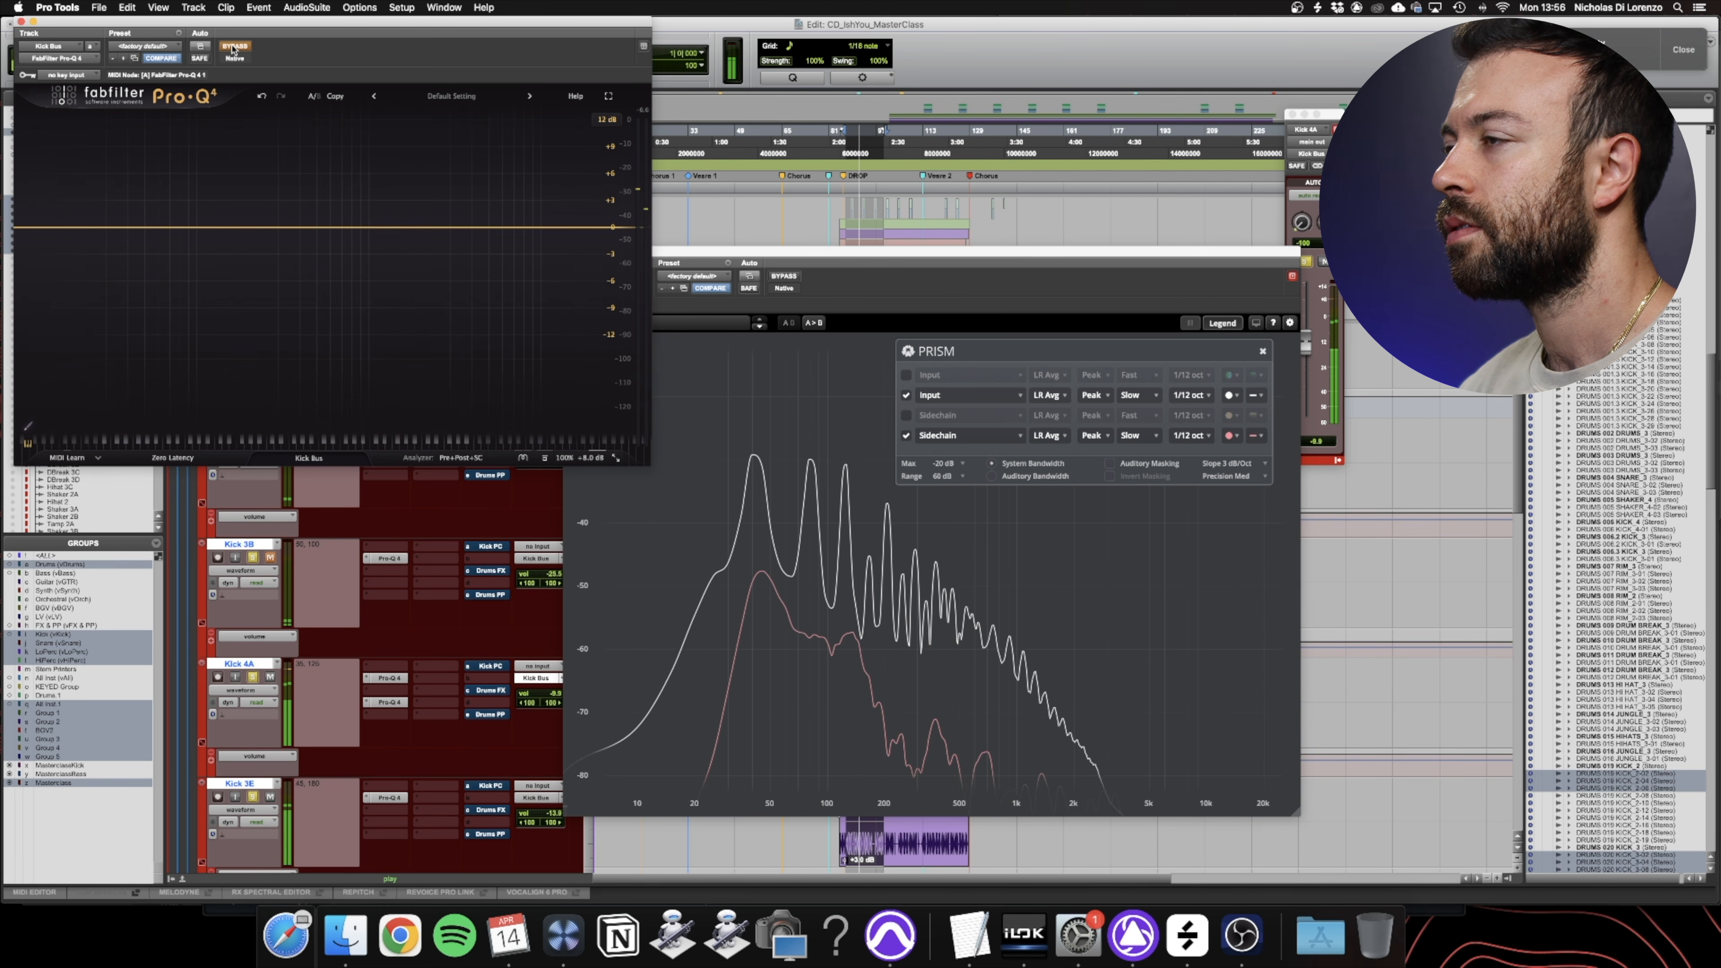
pyautogui.click(234, 46)
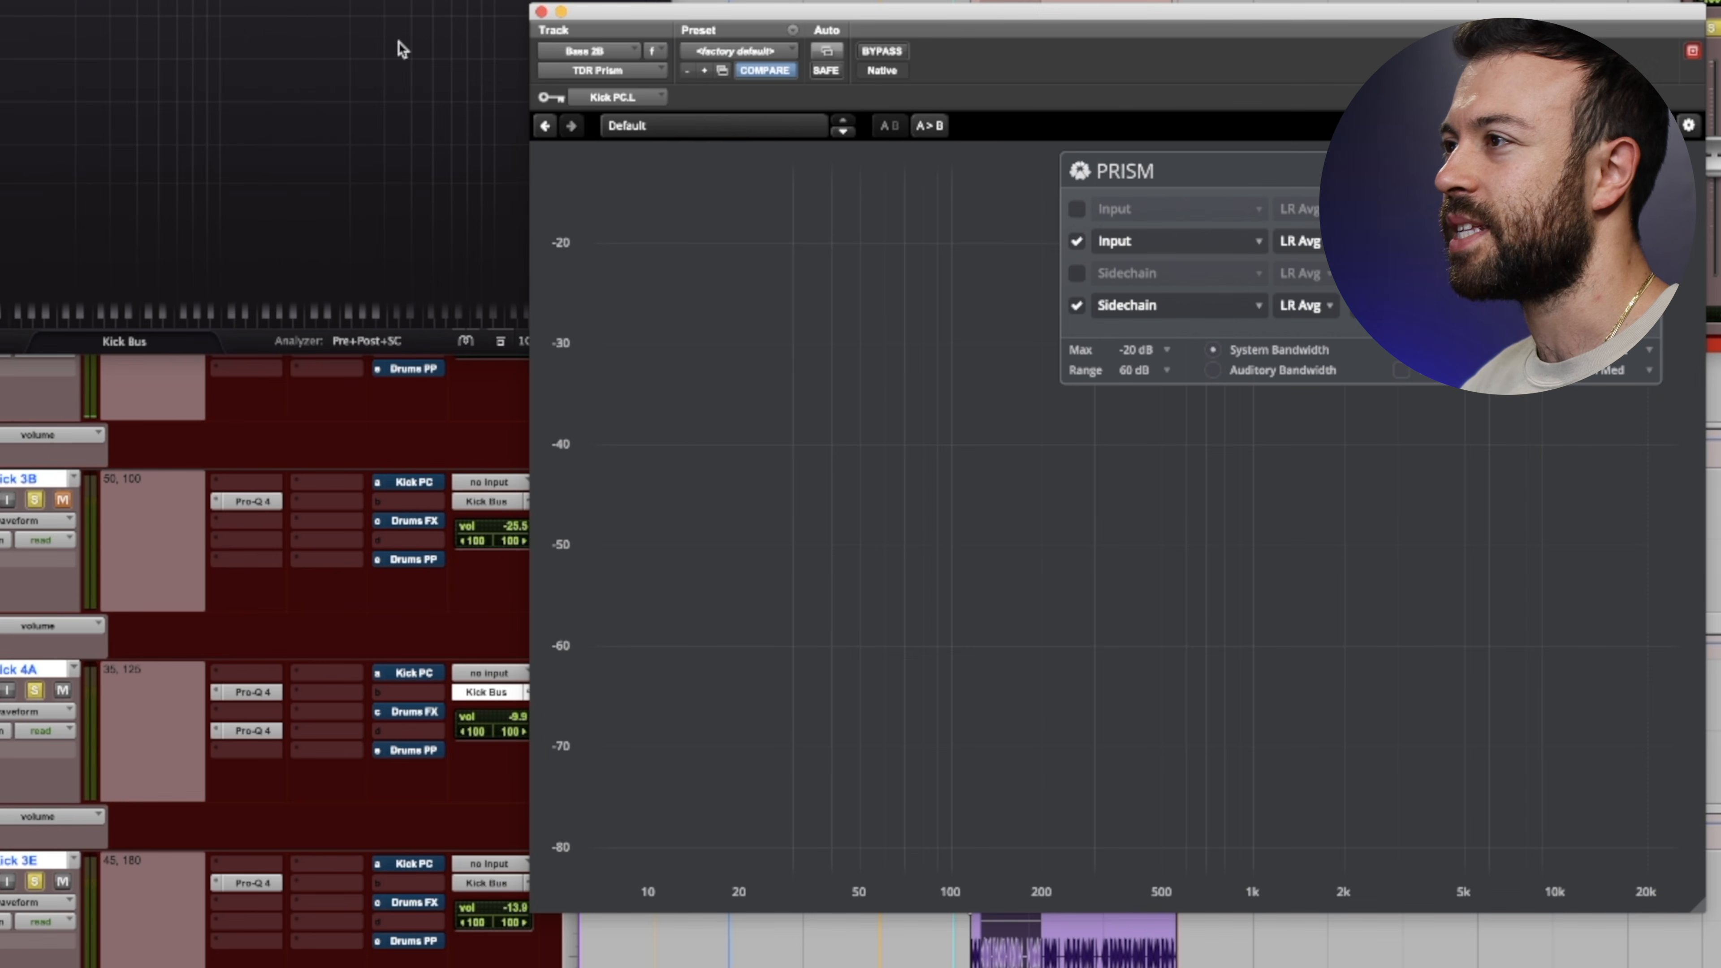
# - Add a low-shelf boost of about 7.5 dB to the Kick Bus Pro-Q 4 and play the section to check it in Prism
pyautogui.click(437, 36)
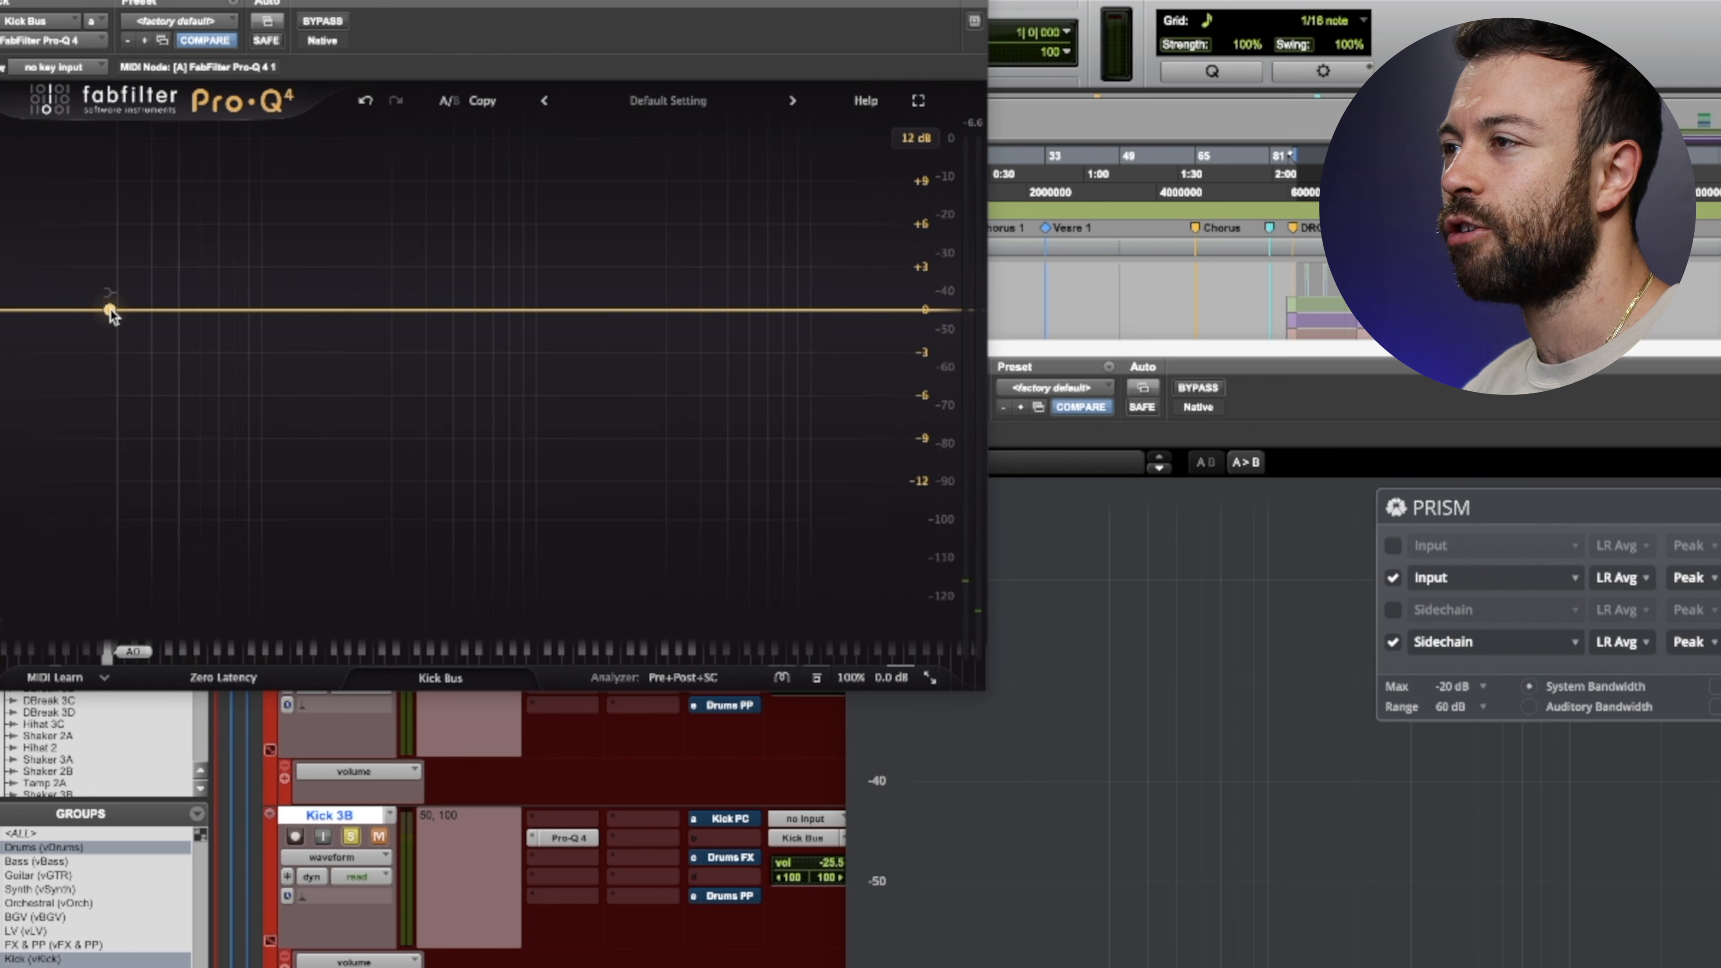
pyautogui.moveTo(110, 308); pyautogui.dragTo(267, 200)
pyautogui.press('space')
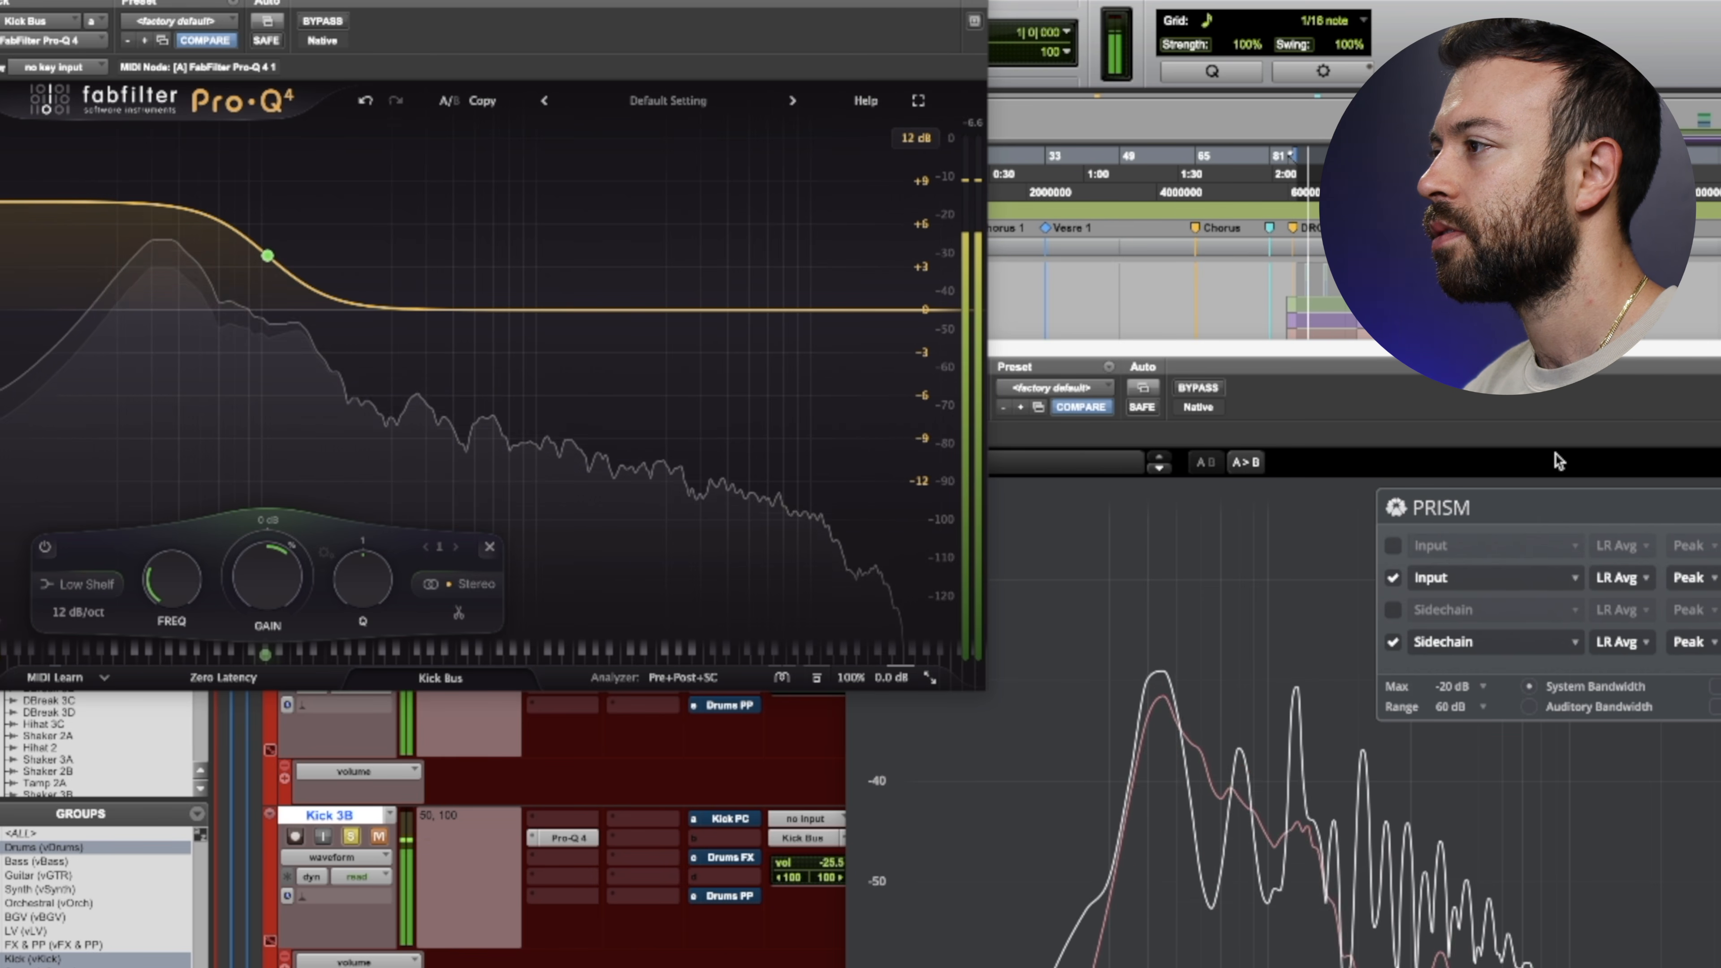
pyautogui.click(1716, 686)
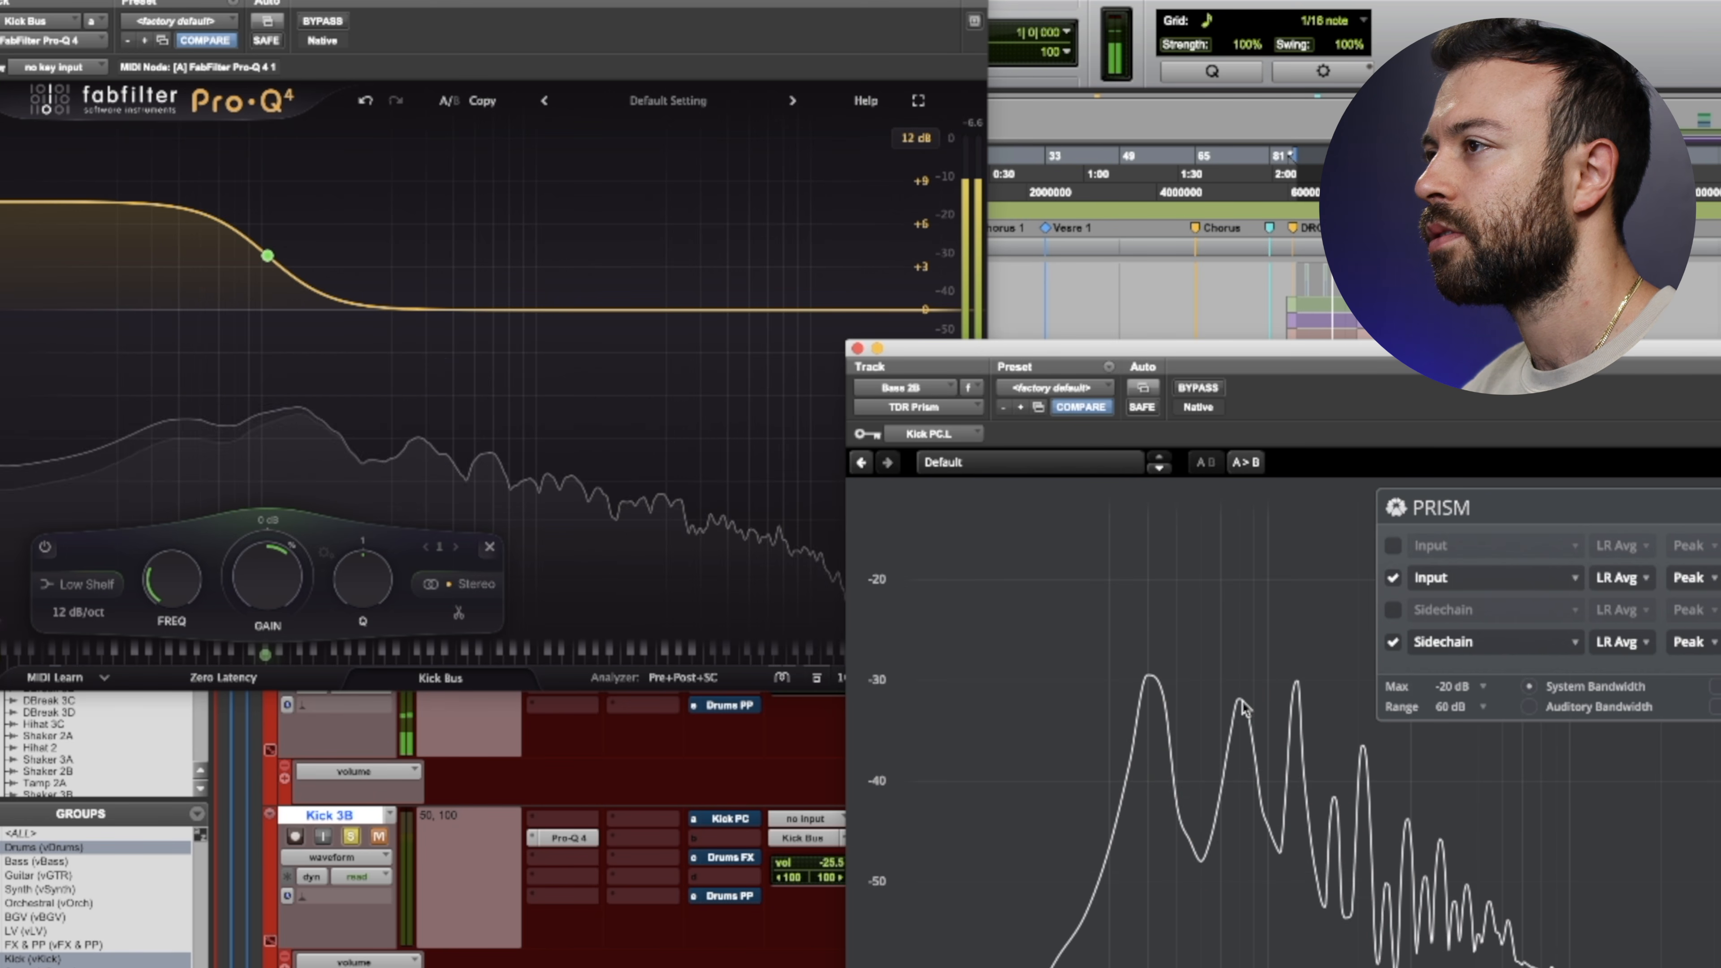
# - In Pro-Q 4's alternate B state, create a low-shelf boost of about 4.5 dB and set the output gain to +4.0 dB
pyautogui.moveTo(268, 255)
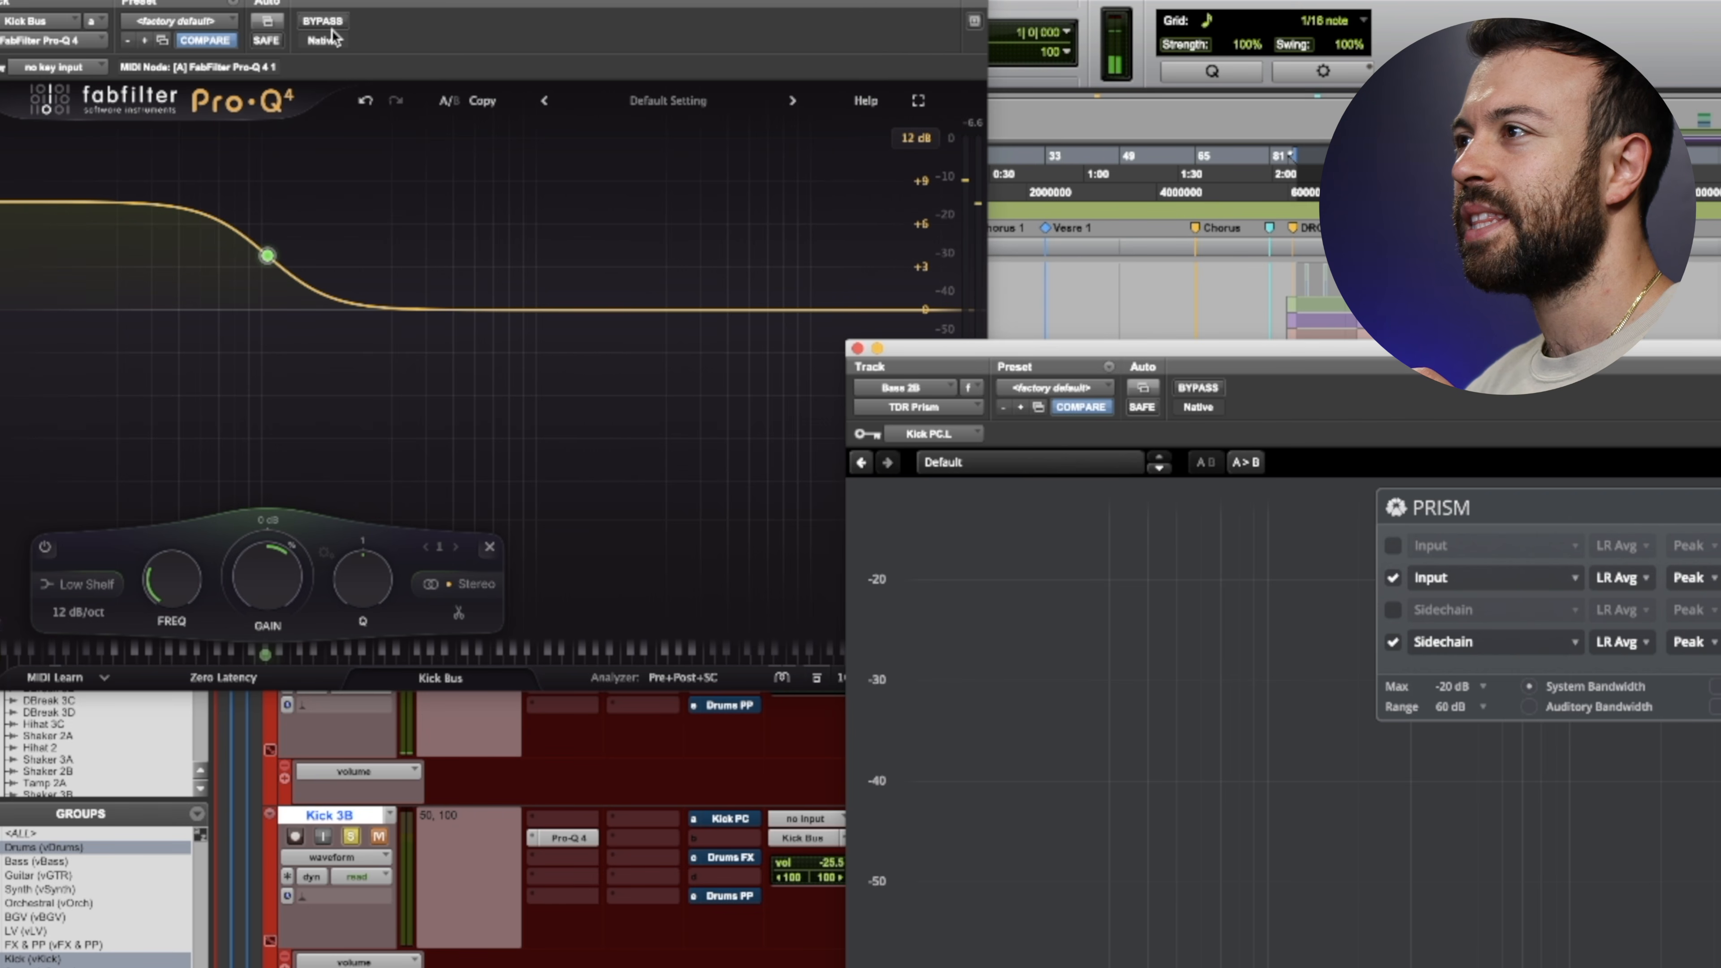
pyautogui.click(447, 102)
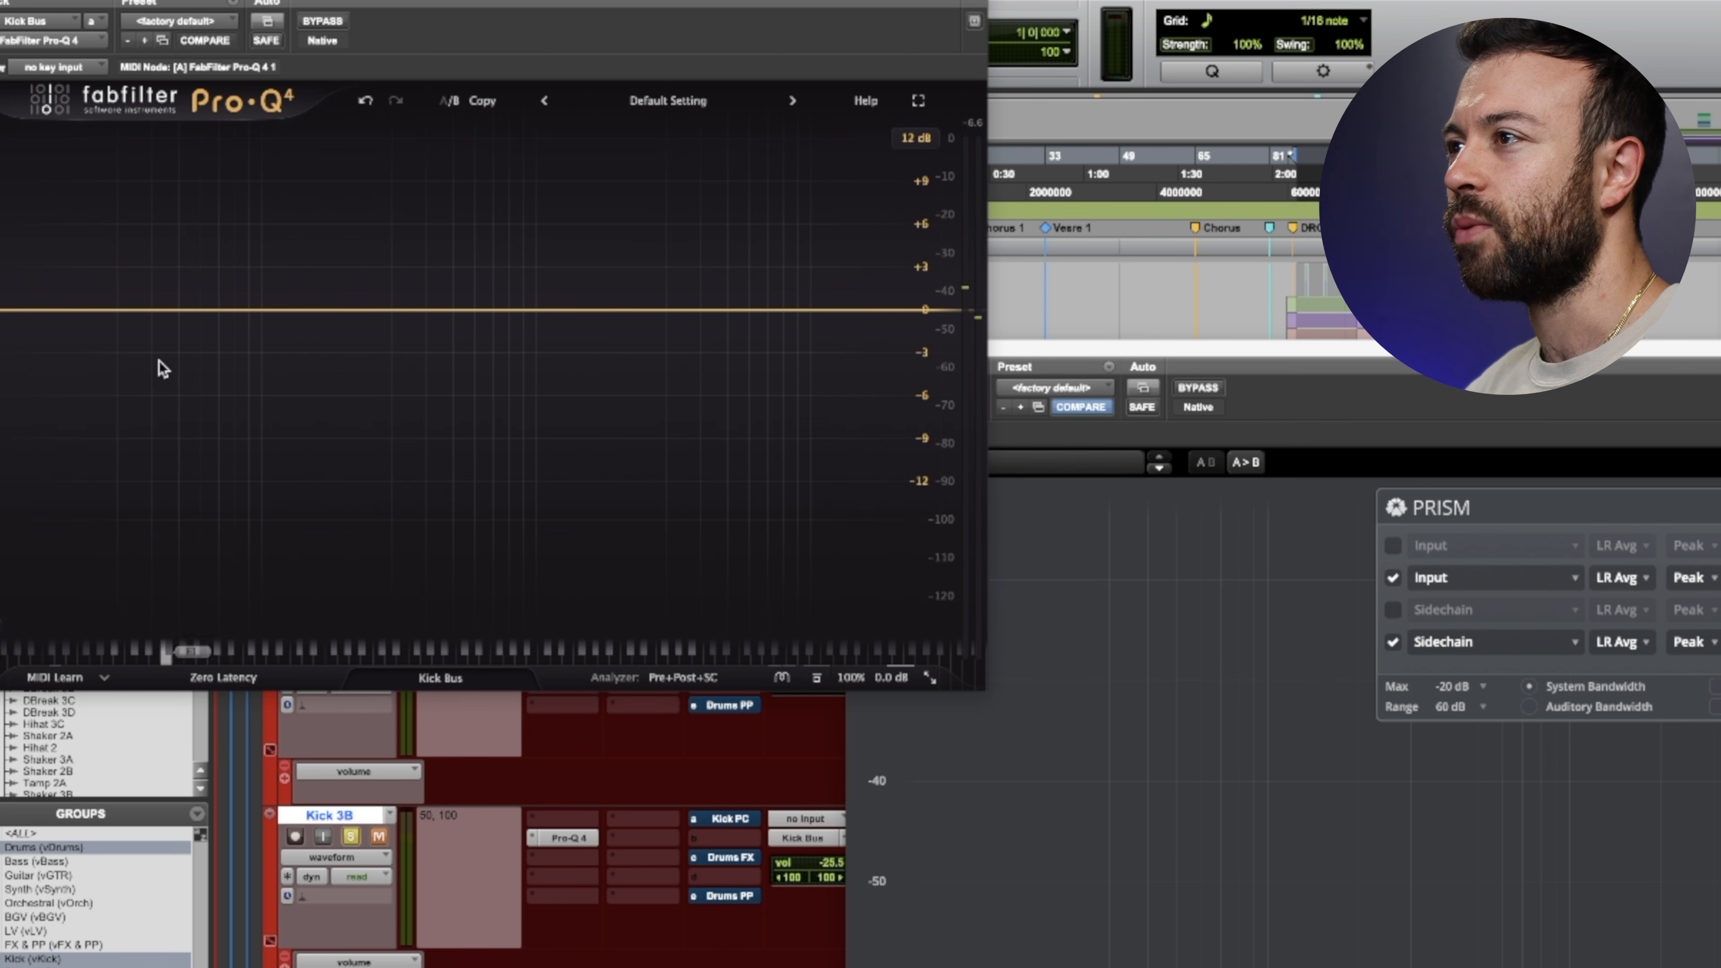
pyautogui.moveTo(129, 311); pyautogui.dragTo(288, 269)
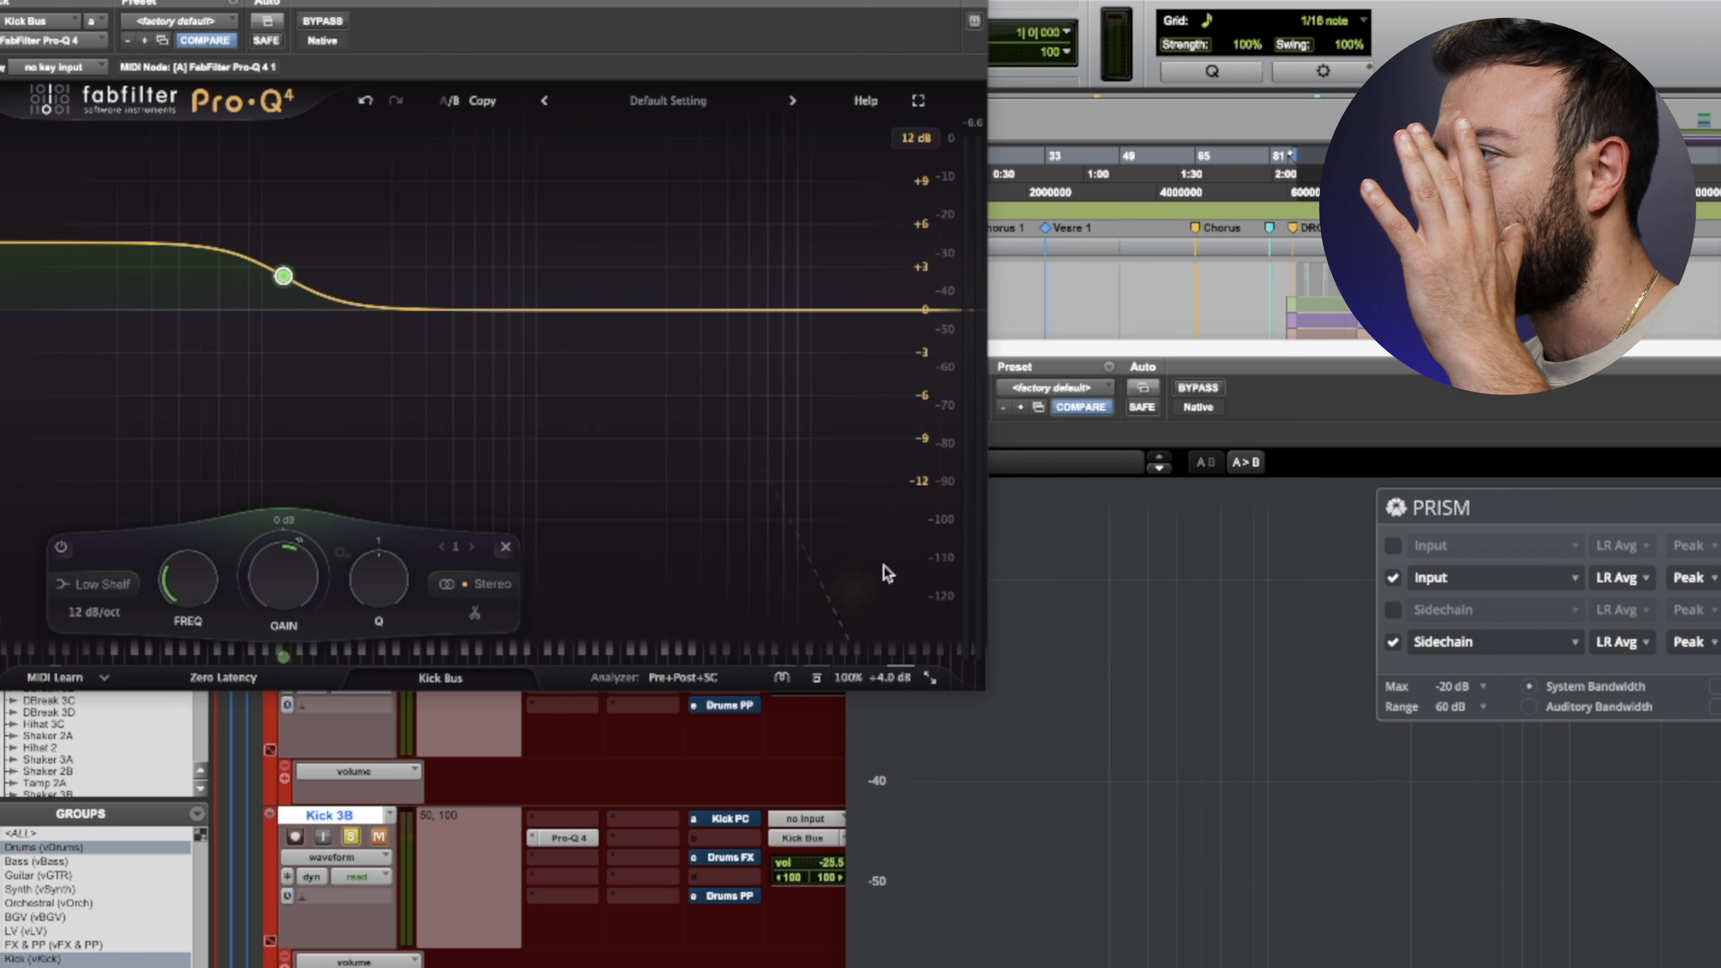
# - Switch repeatedly between Pro-Q 4's A and B states to compare the two low-shelf settings, ending on the stronger boost
pyautogui.click(455, 103)
pyautogui.click(456, 104)
pyautogui.click(455, 104)
pyautogui.click(456, 103)
pyautogui.click(456, 104)
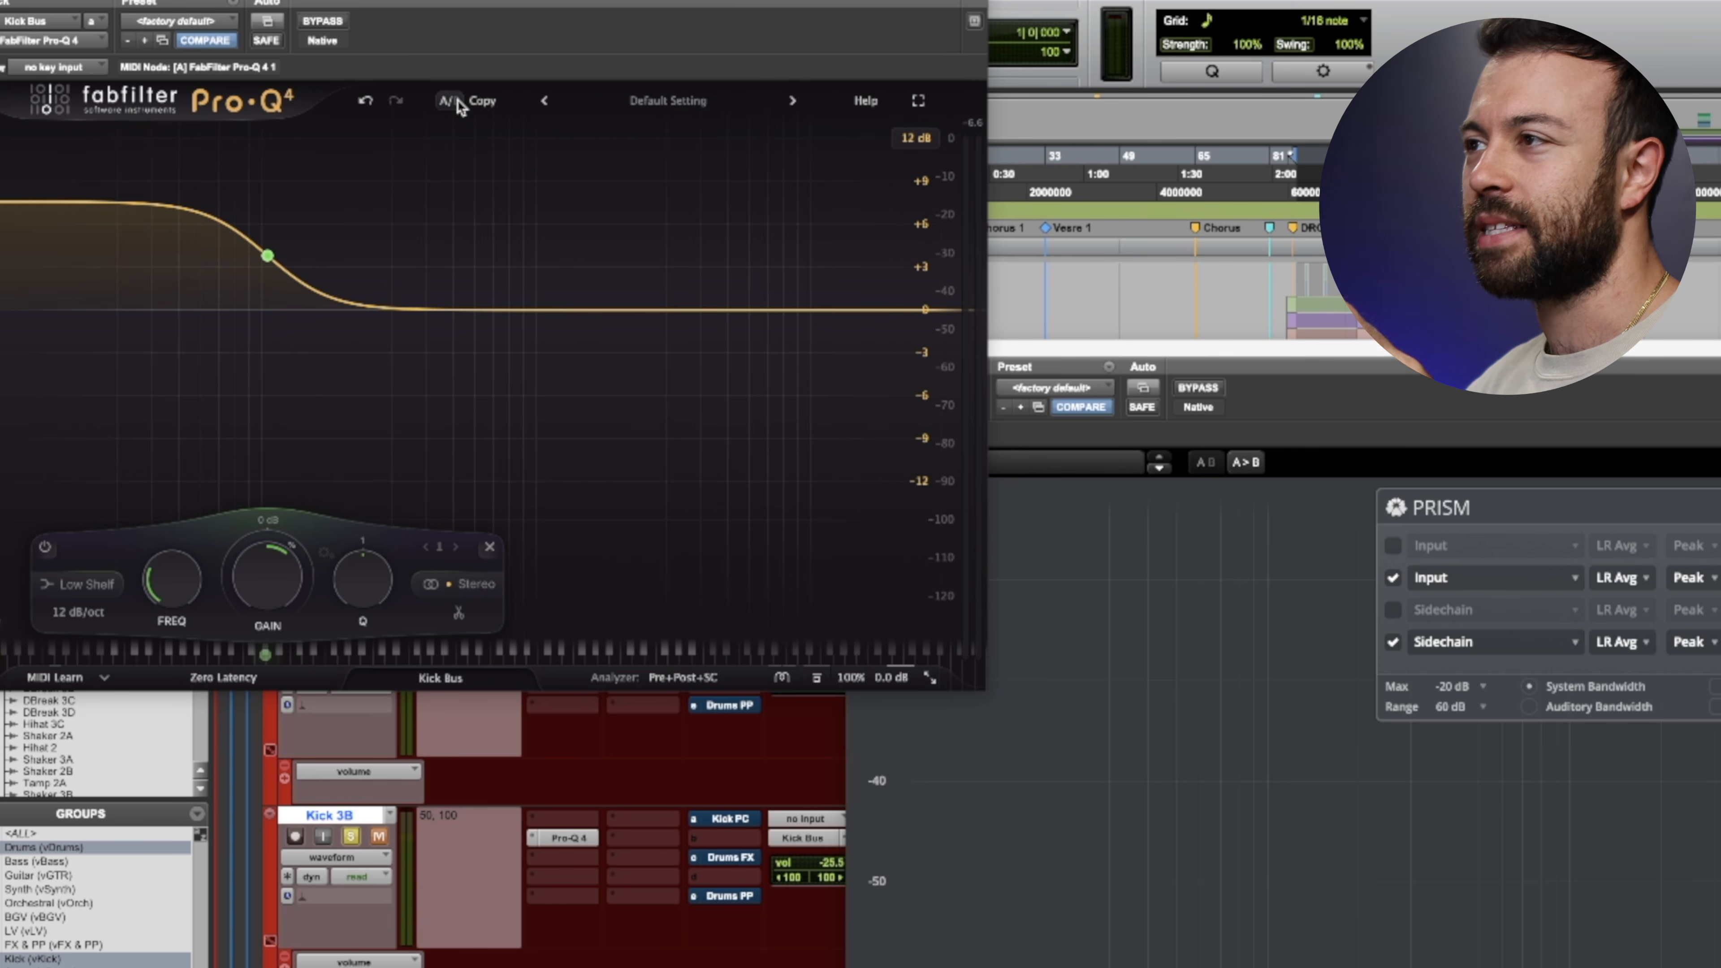
pyautogui.click(457, 100)
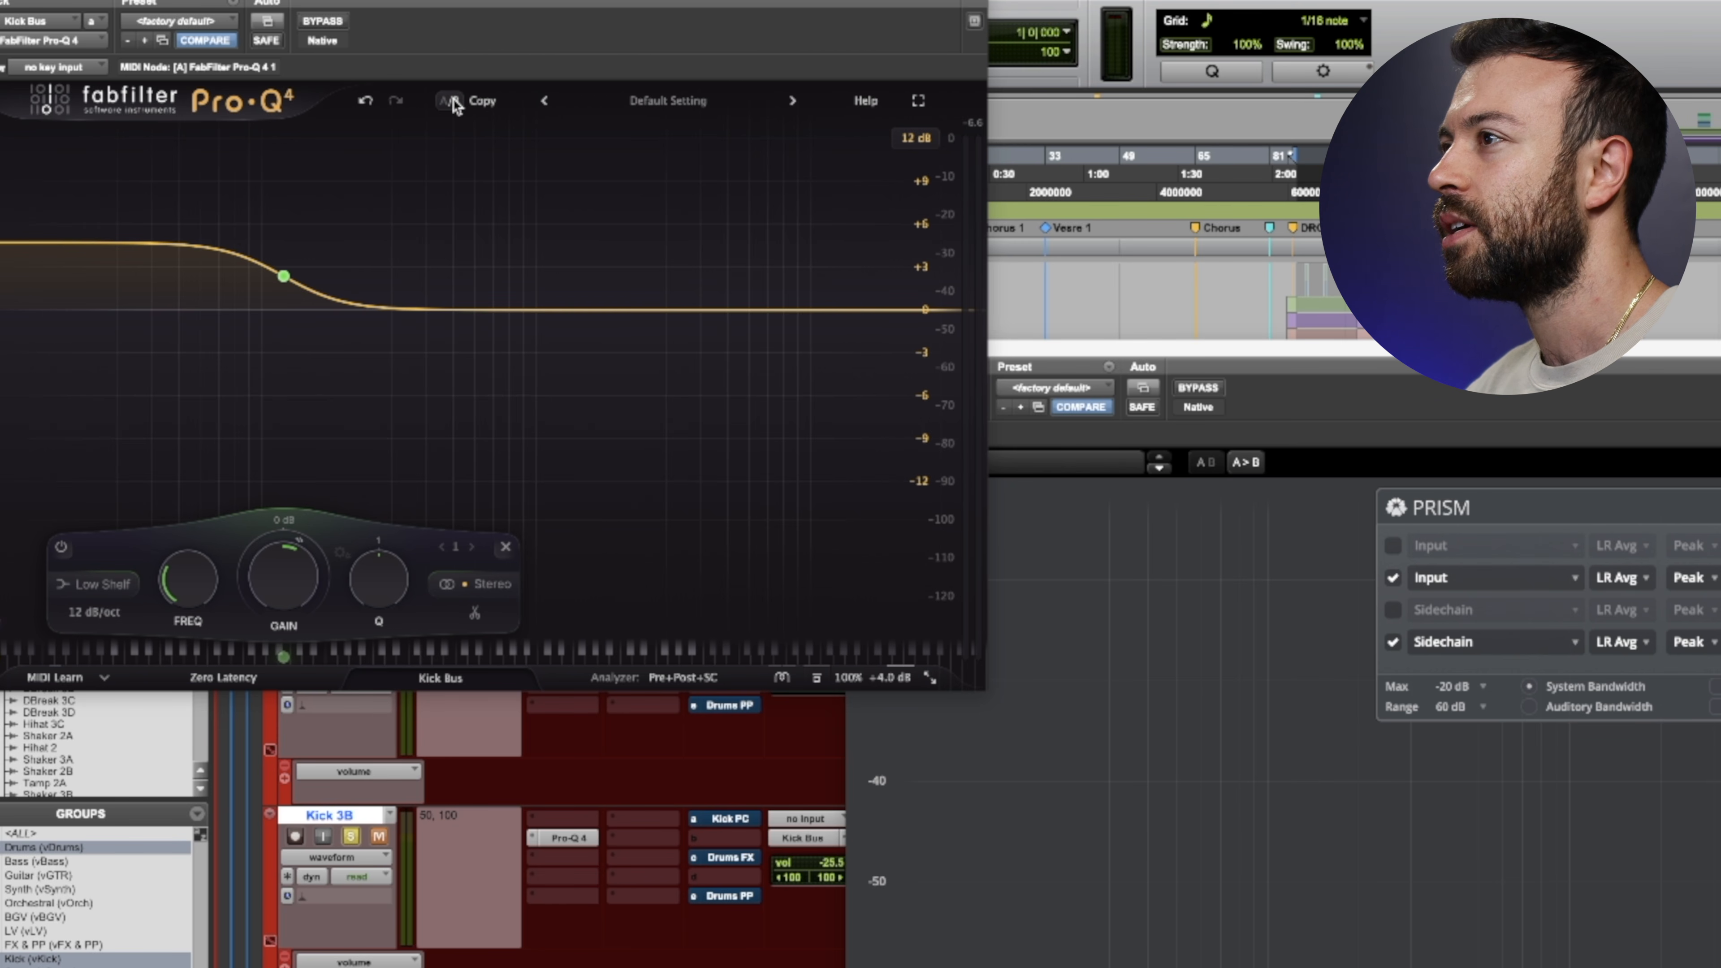
pyautogui.click(453, 99)
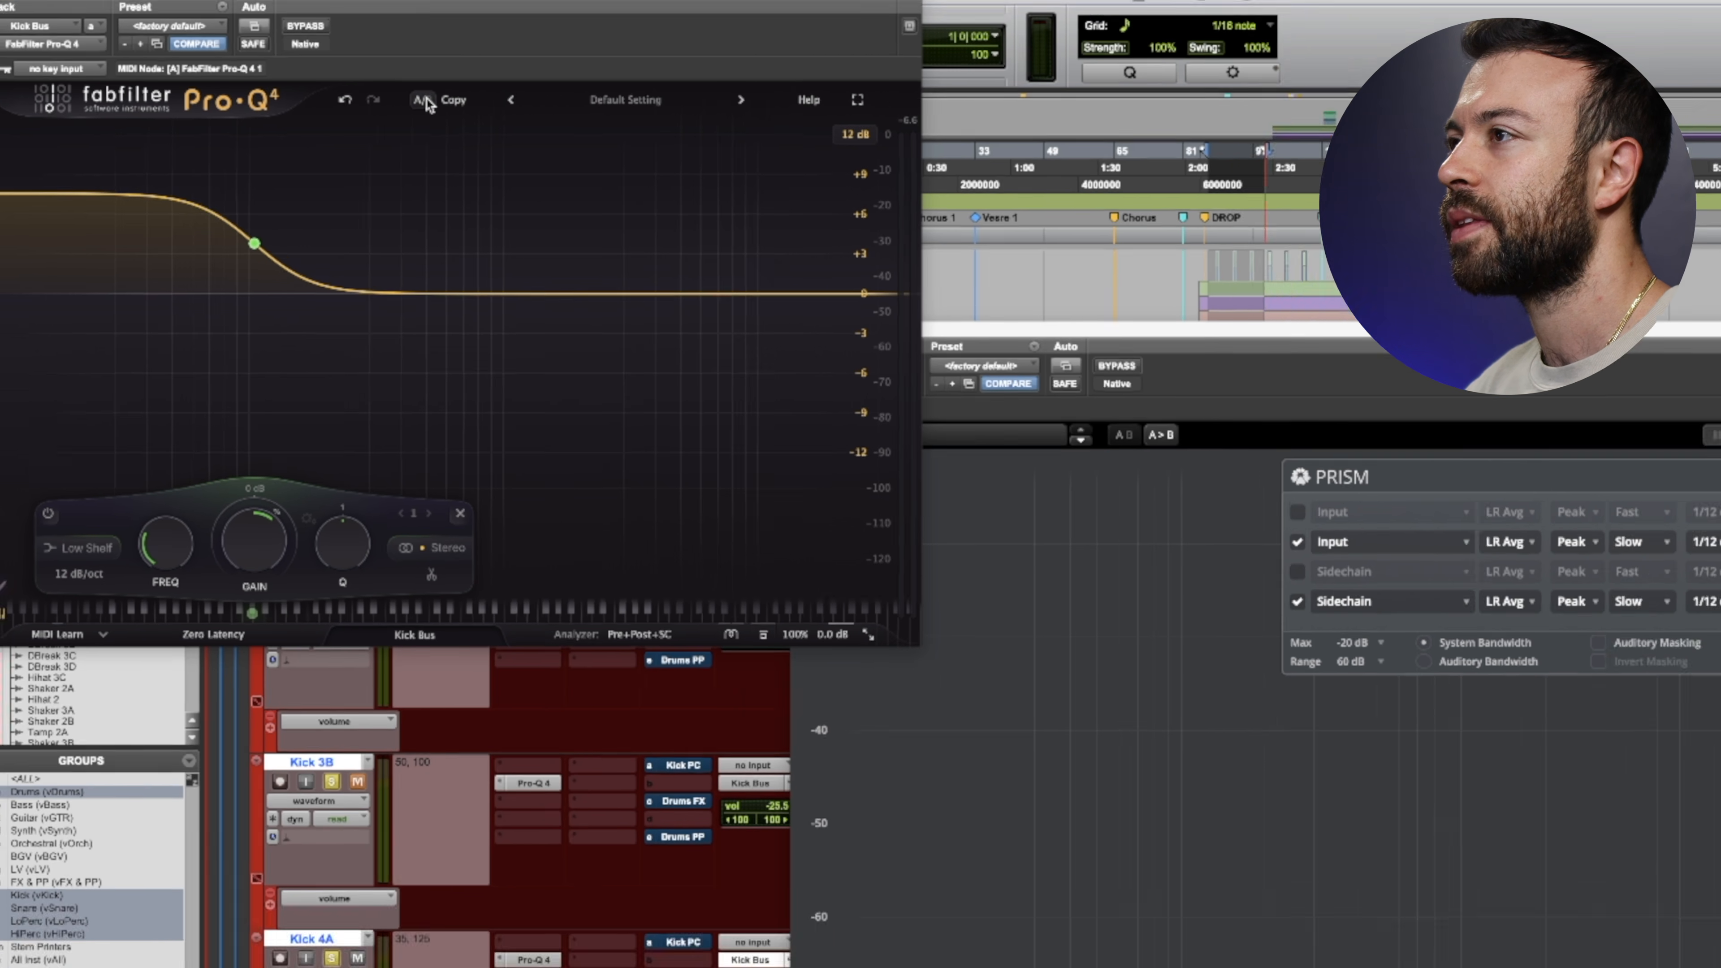
# - Play the section and compare Pro-Q 4's A state, B state and bypass against the kick and bass curves in Prism
pyautogui.press('space')
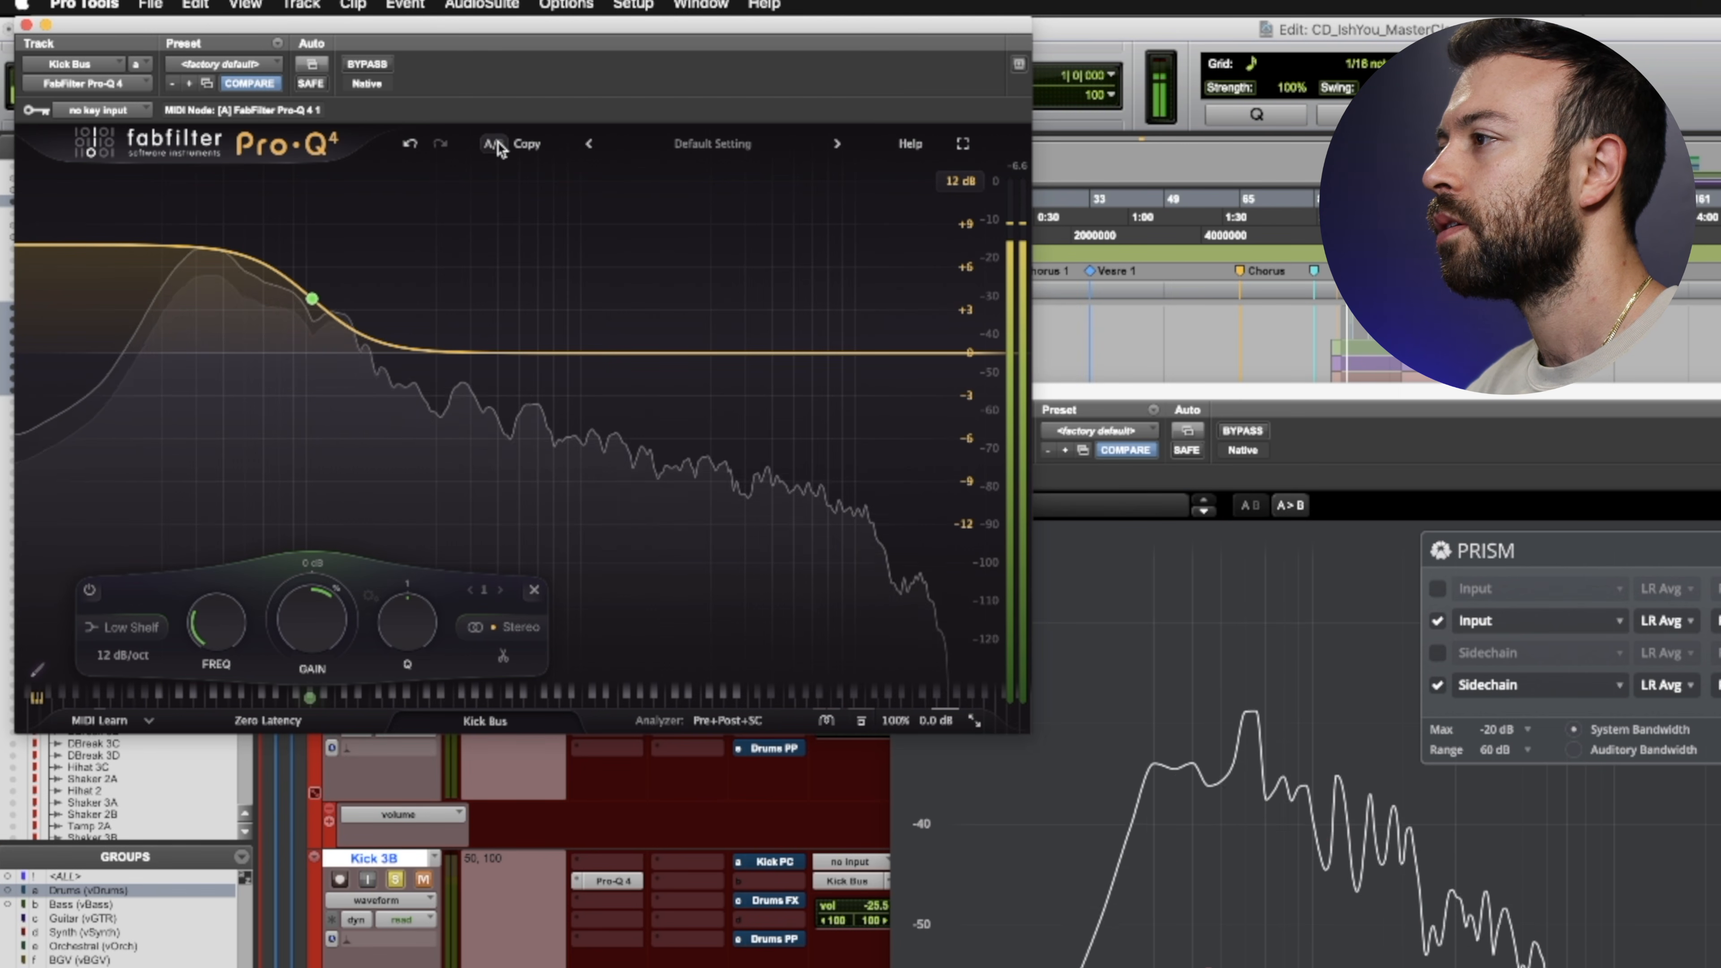
pyautogui.click(497, 141)
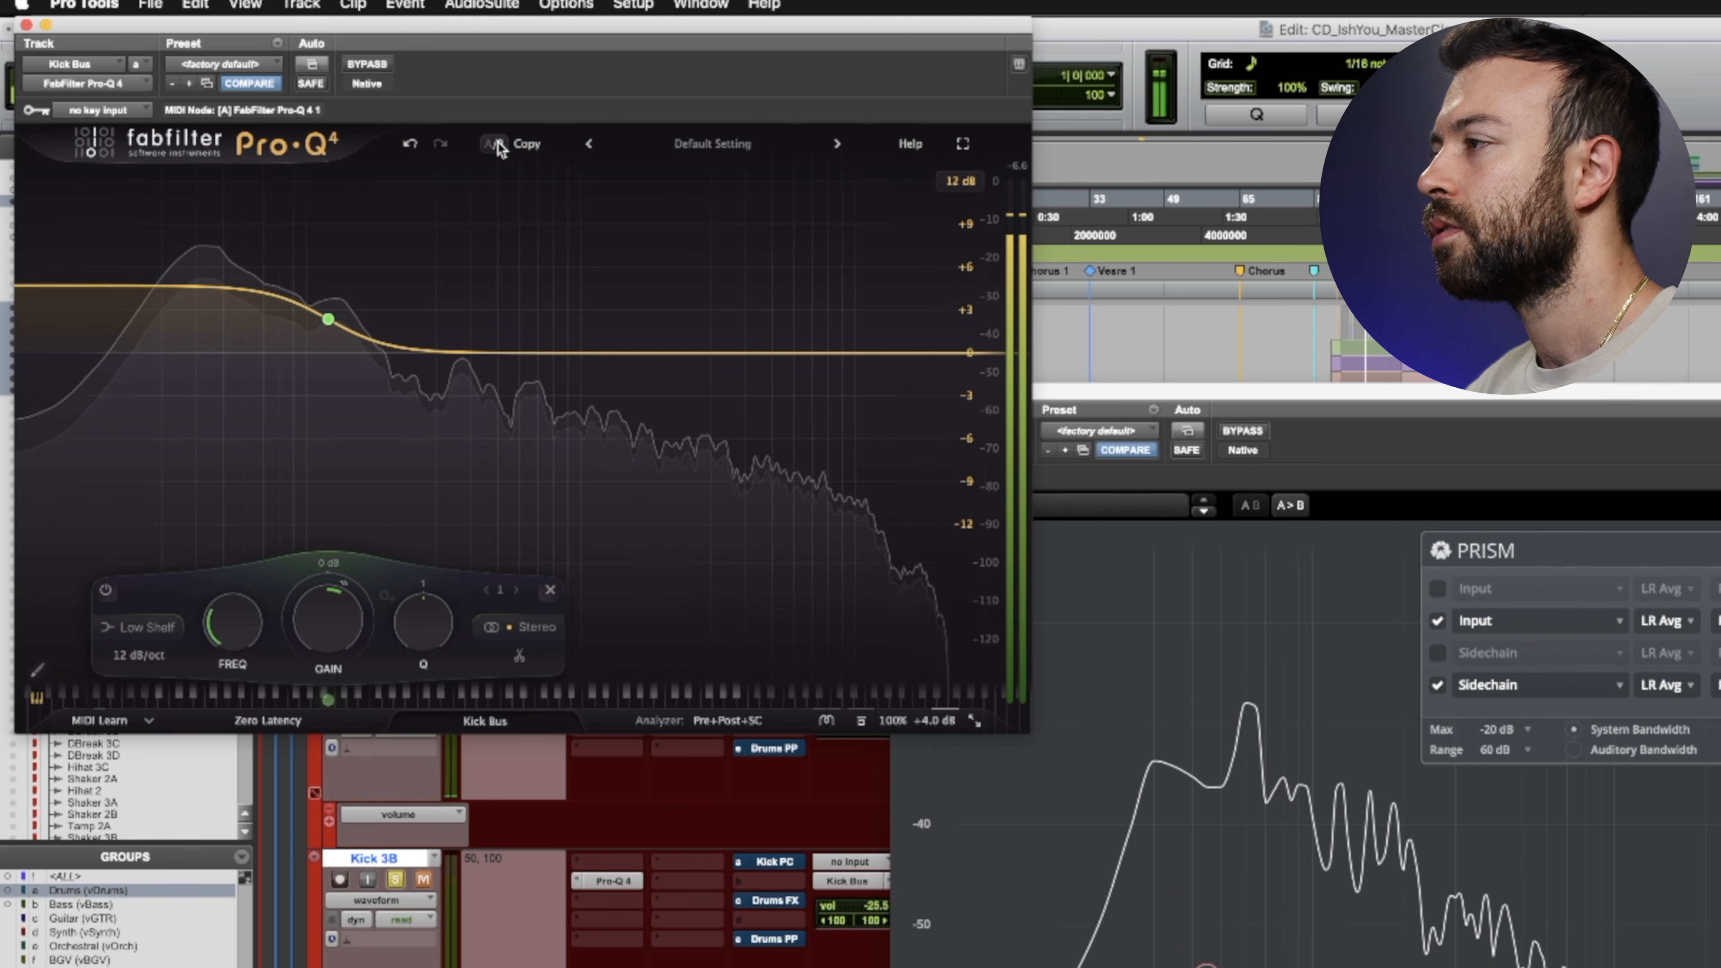
pyautogui.click(498, 141)
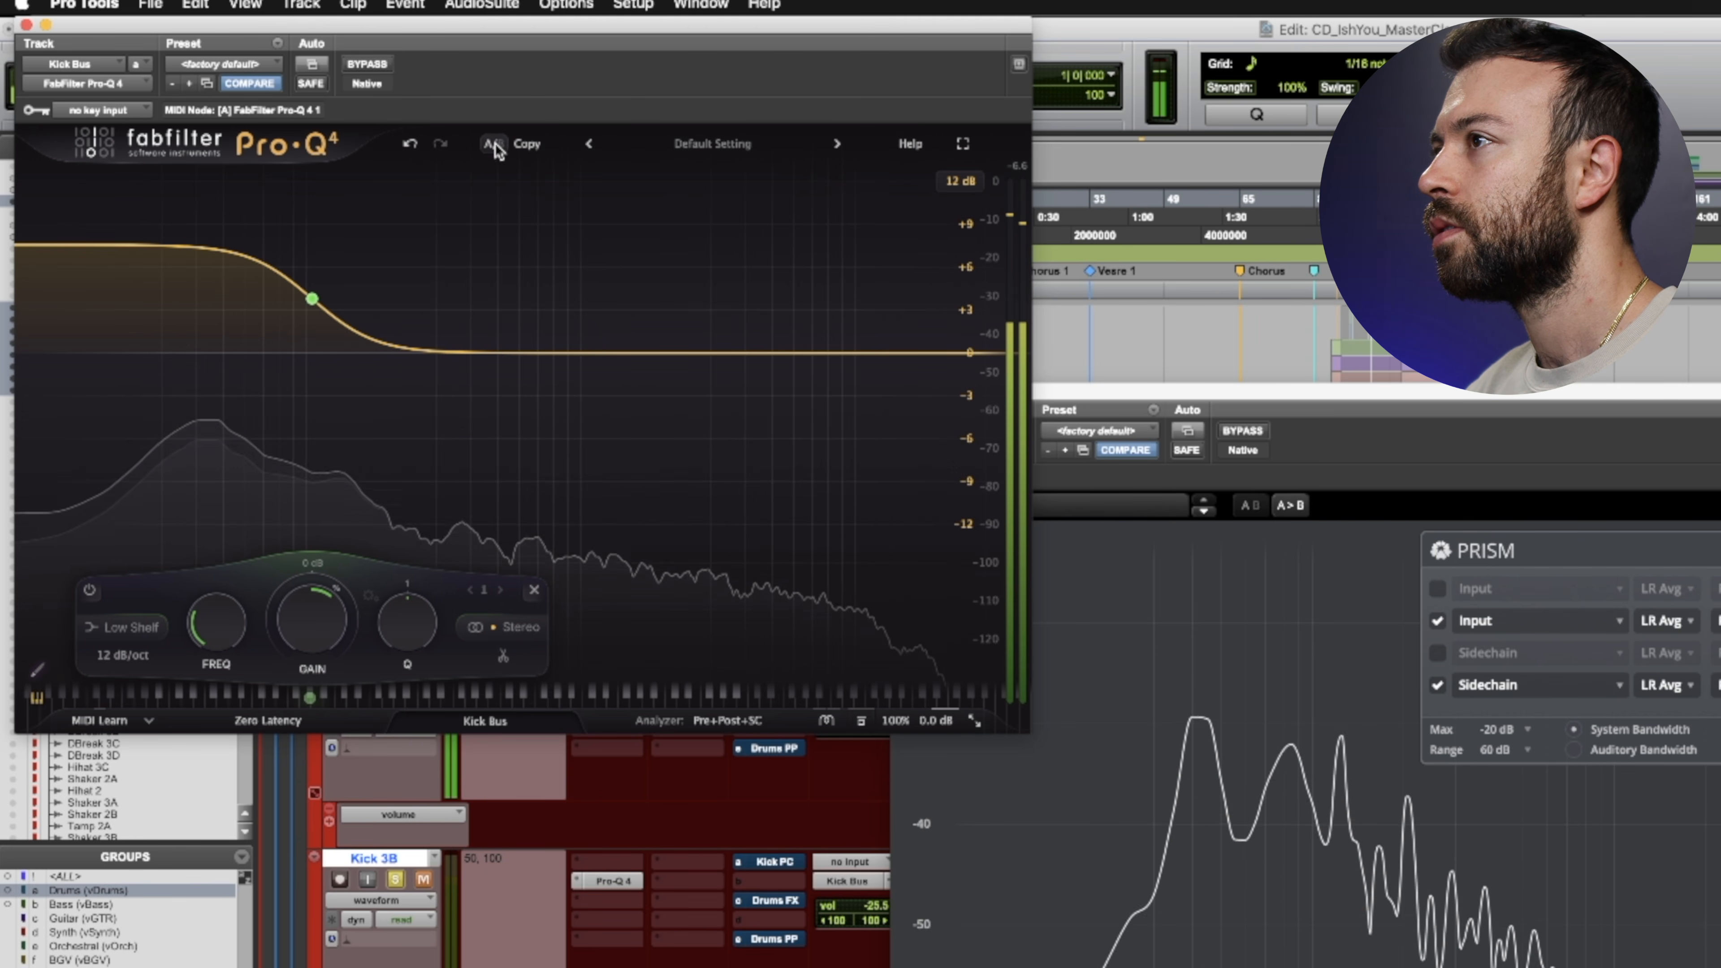
pyautogui.click(364, 62)
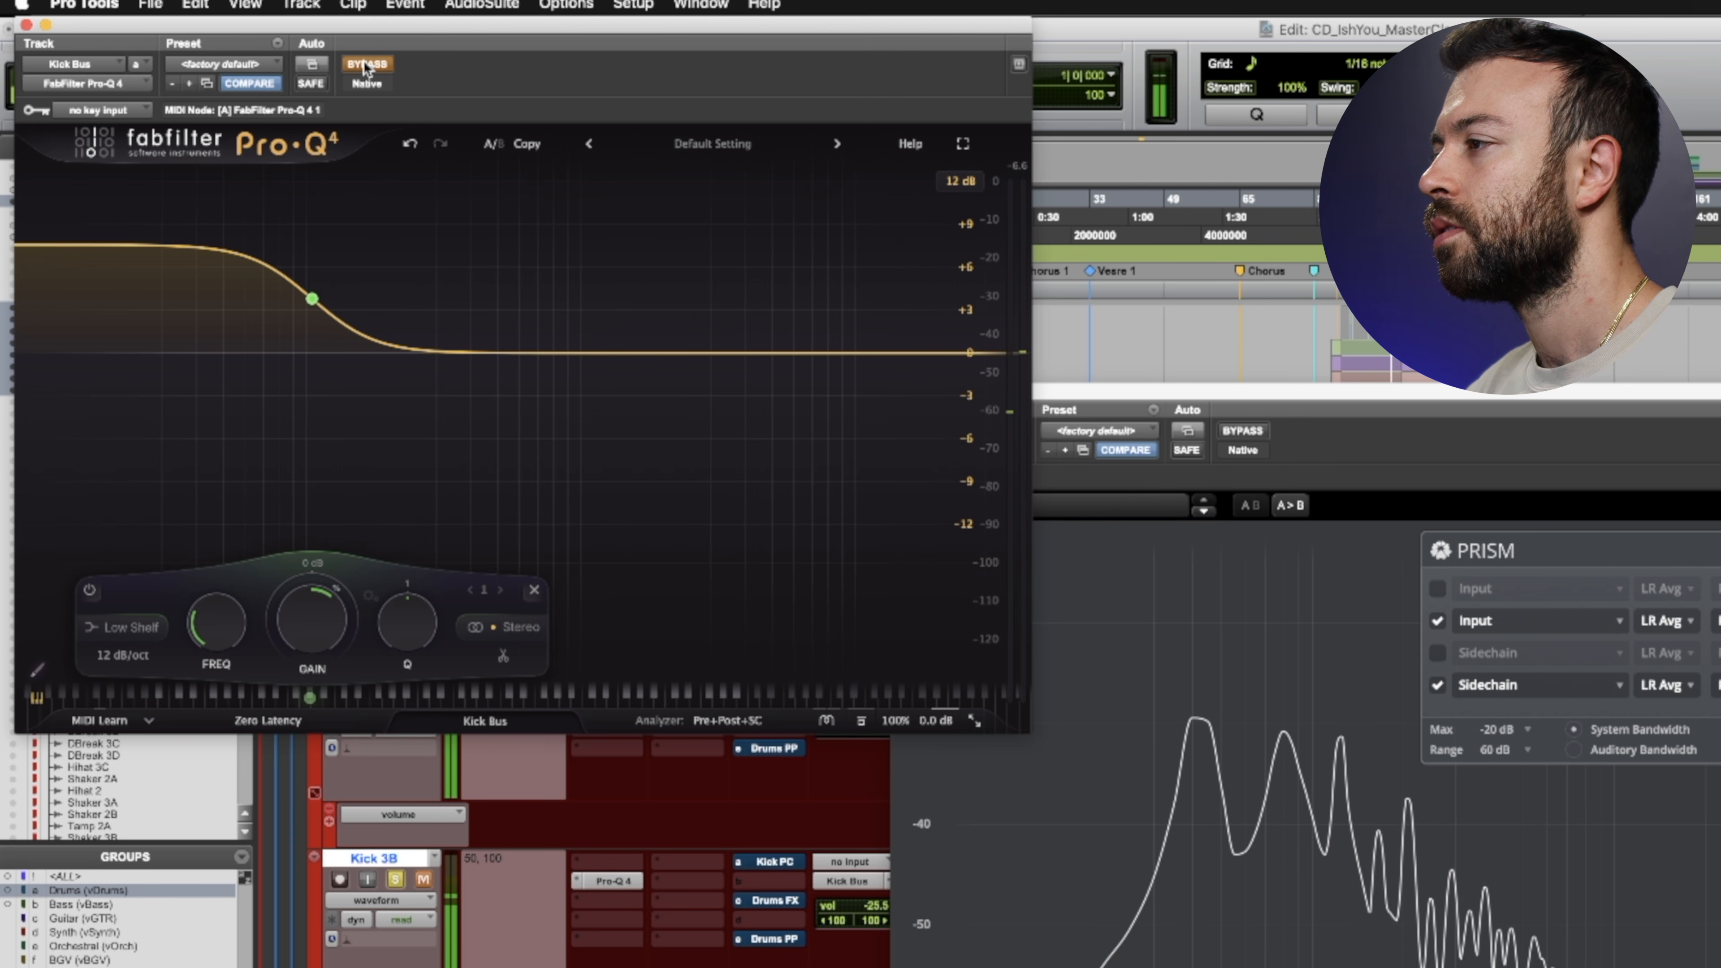
pyautogui.click(364, 62)
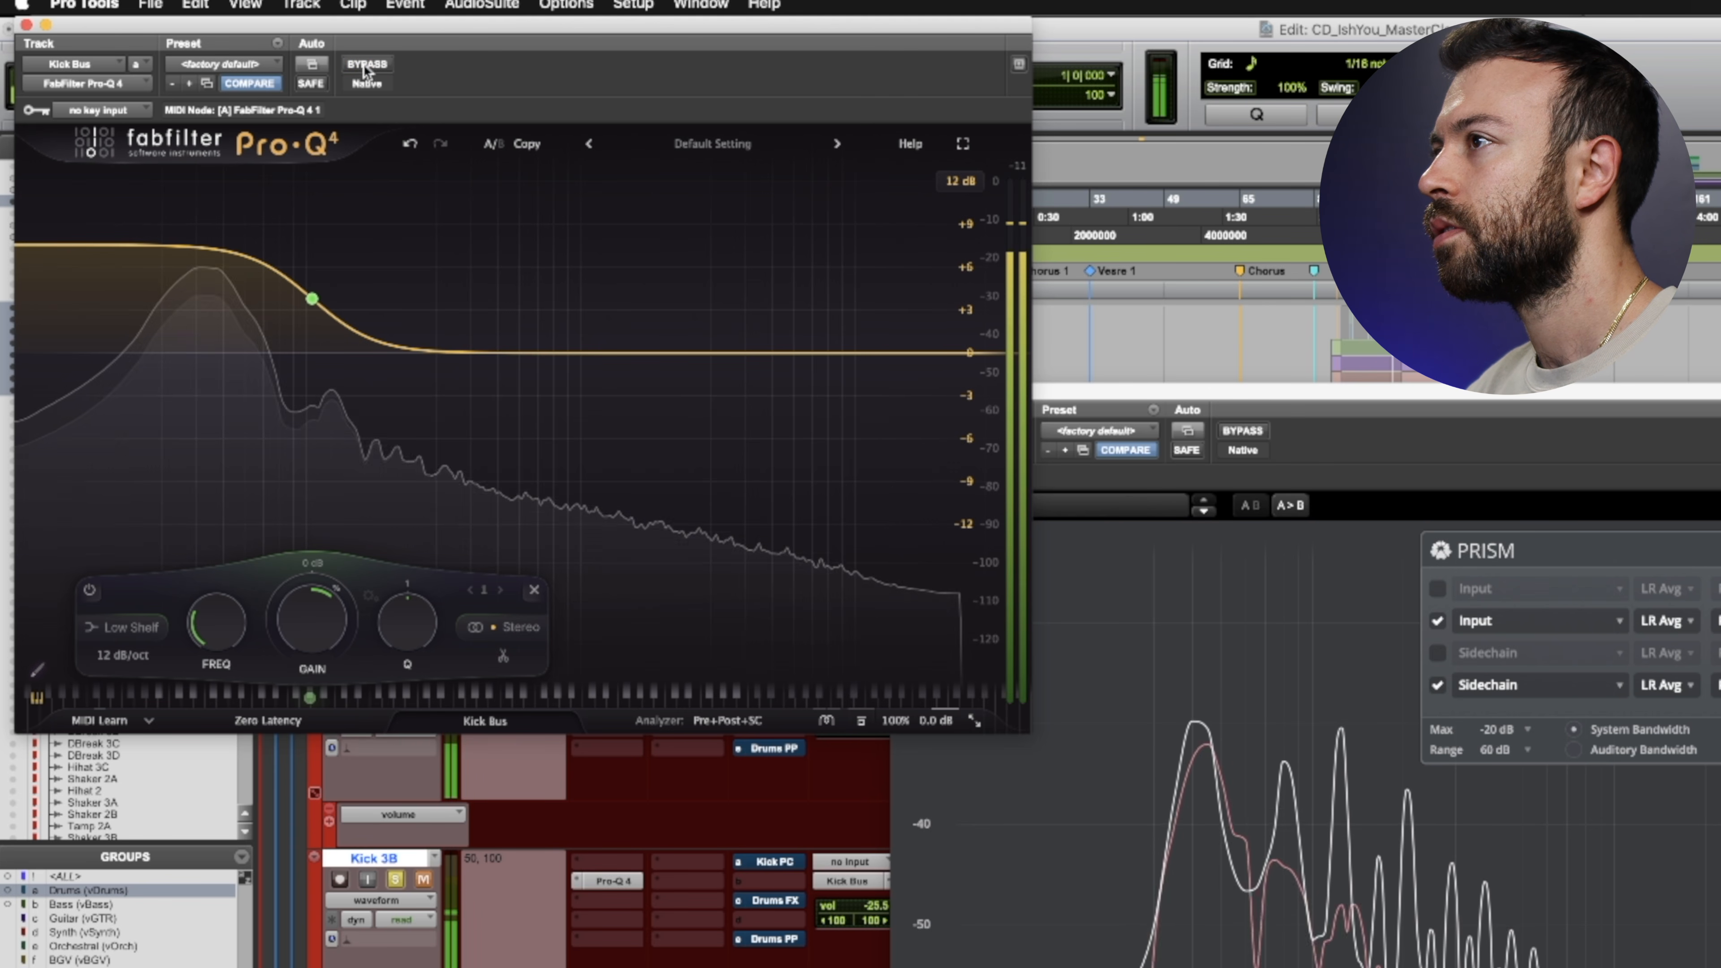
pyautogui.click(489, 146)
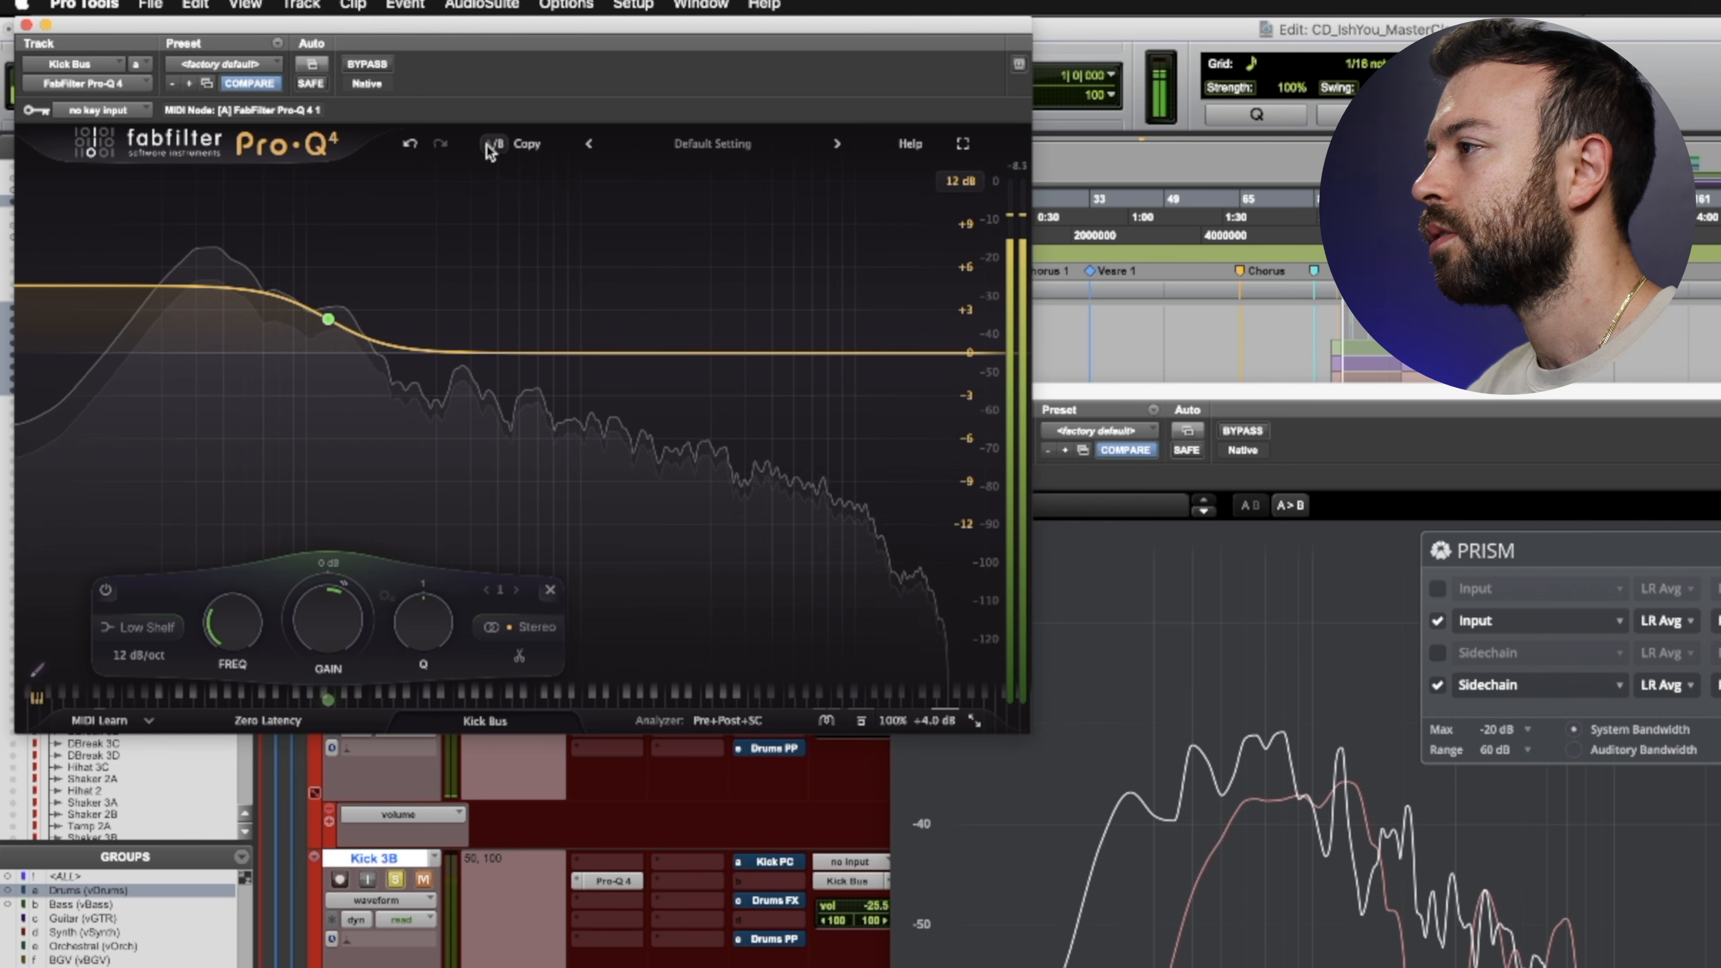